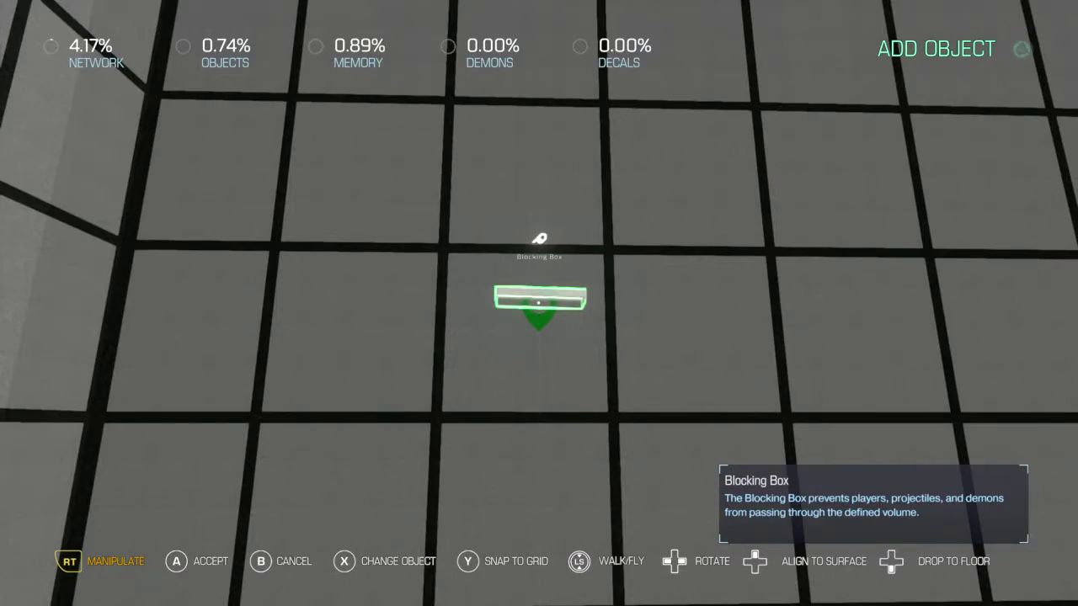
# Place a Blocking Box against the wall and reposition it so it lines up with a horizontal grid line.
pyautogui.press('a')
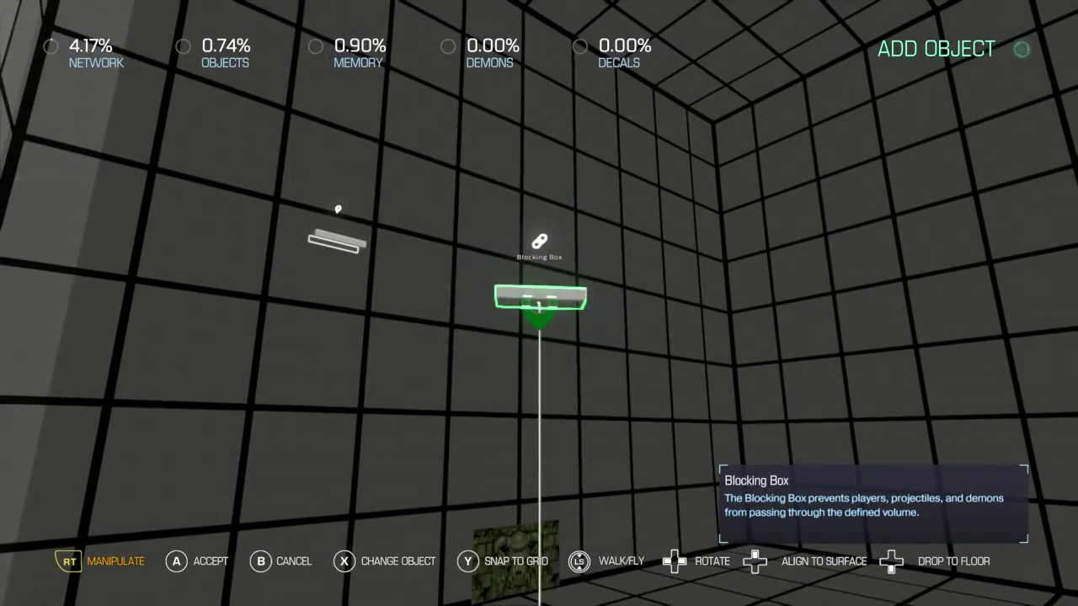
pyautogui.press('b')
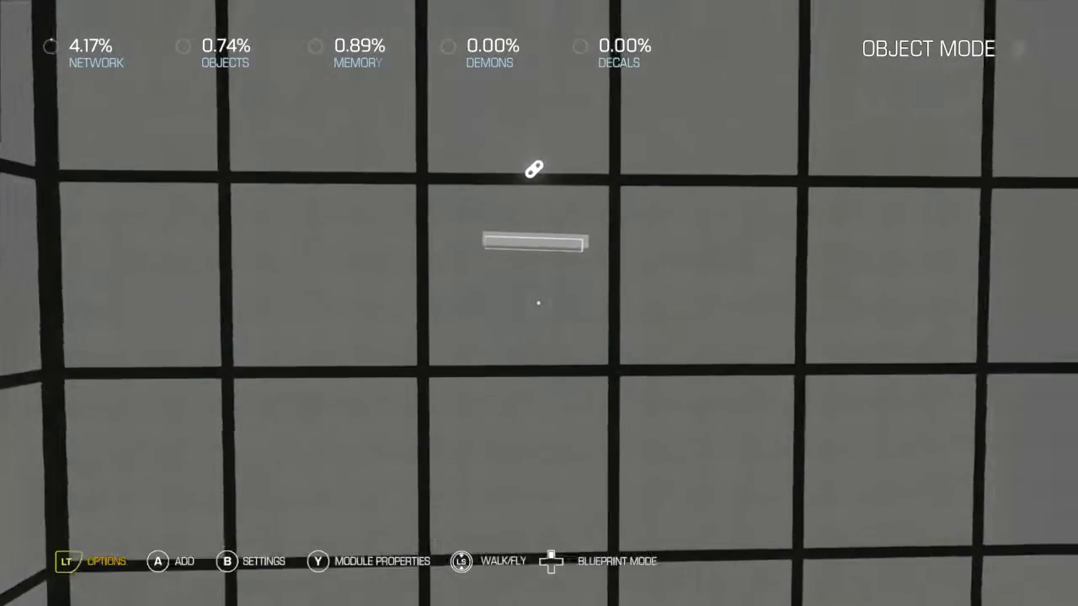
pyautogui.press('x')
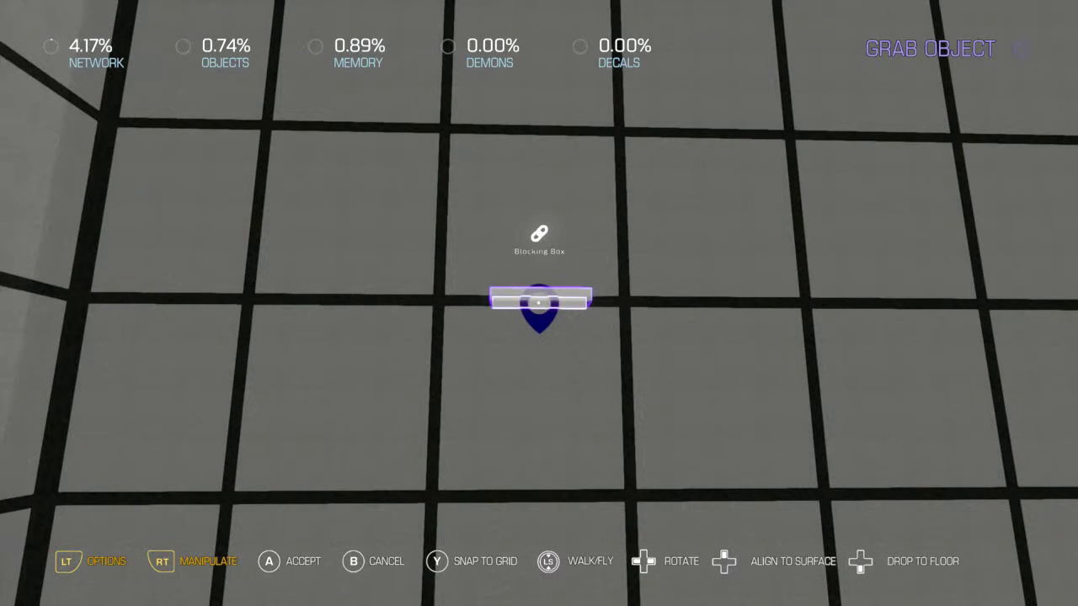
pyautogui.press('Return')
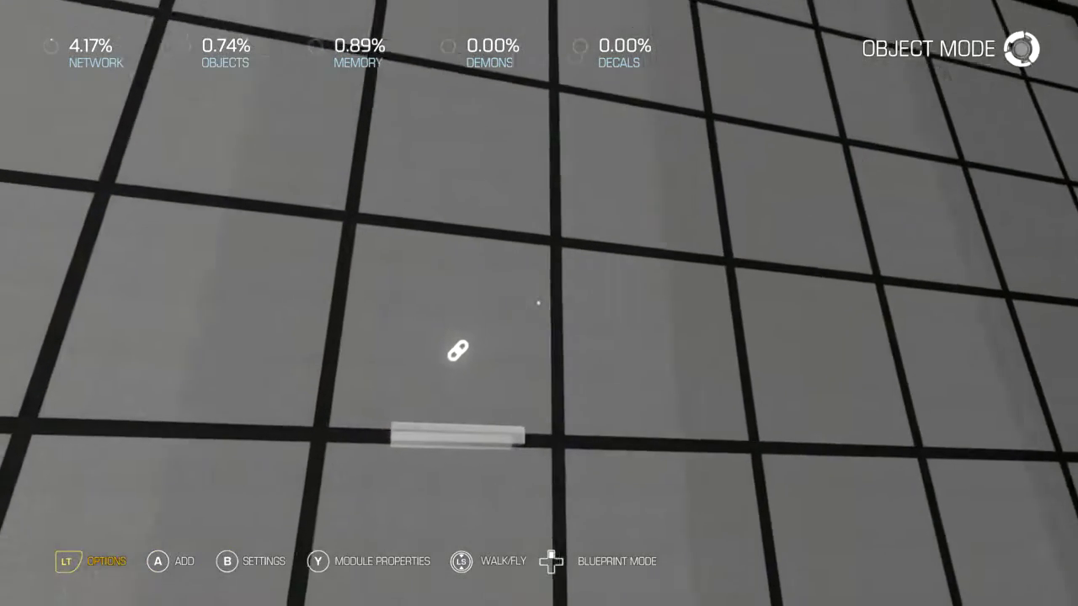
pyautogui.press('x')
pyautogui.press('Return')
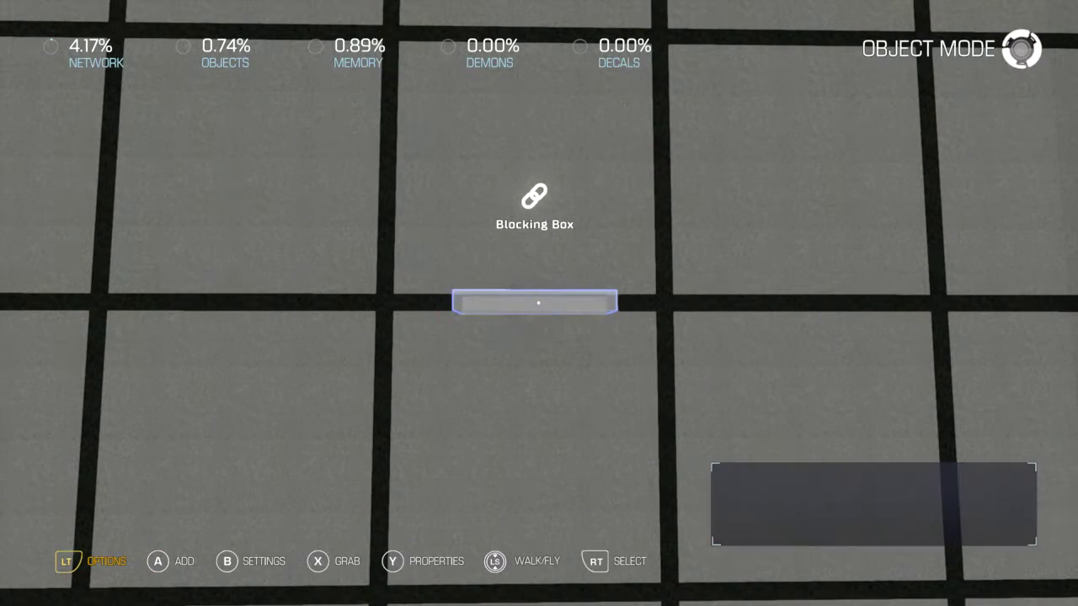
# Set the wall Blocking Box's height to 1 in its size properties.
pyautogui.press('y')
pyautogui.press('Down')
pyautogui.press('Down')
pyautogui.press('Down')
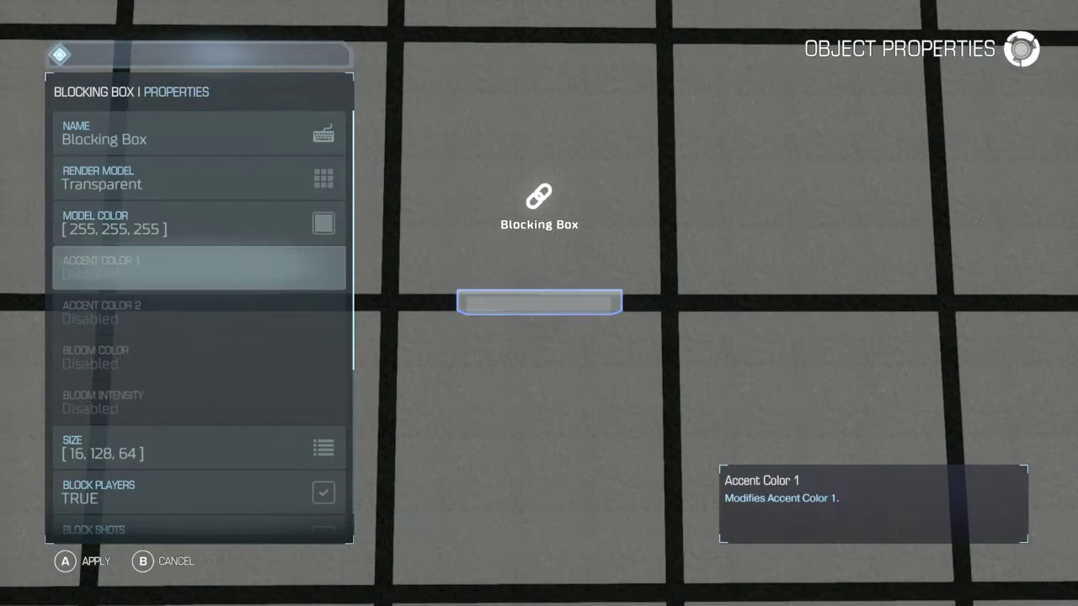
pyautogui.press('Down')
pyautogui.press('Down')
pyautogui.press('Down')
pyautogui.press('Down')
pyautogui.press('Return')
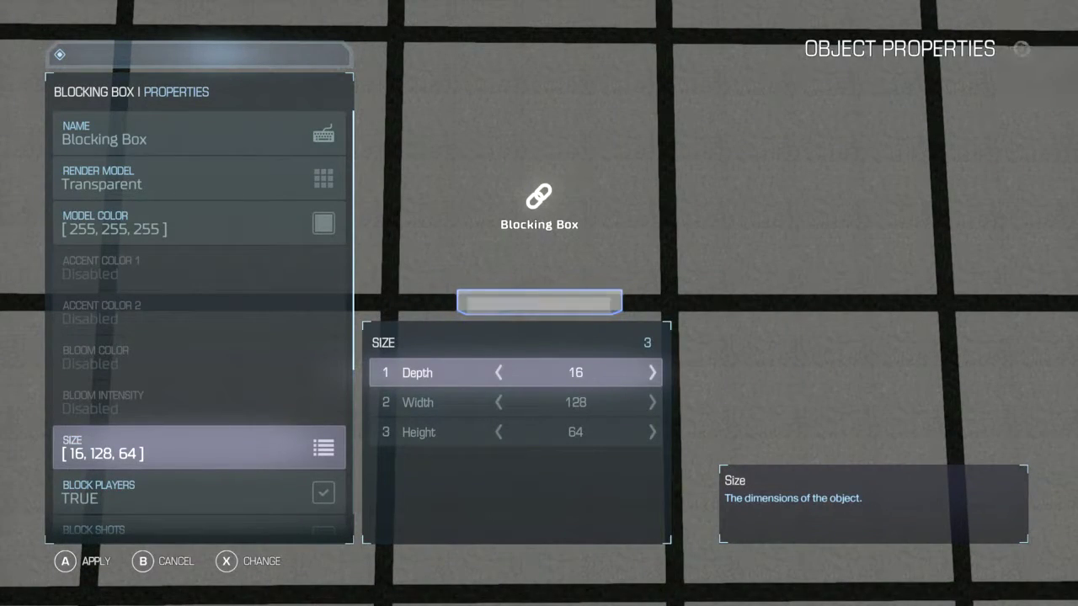
pyautogui.press('Down')
pyautogui.press('Down')
pyautogui.press('Left')
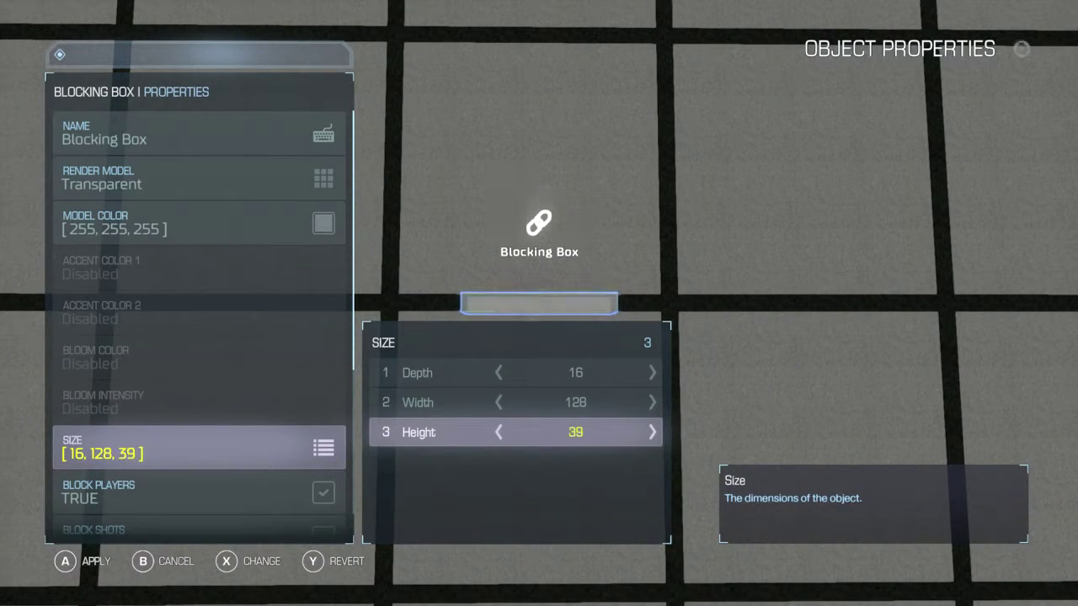
pyautogui.press('Left')
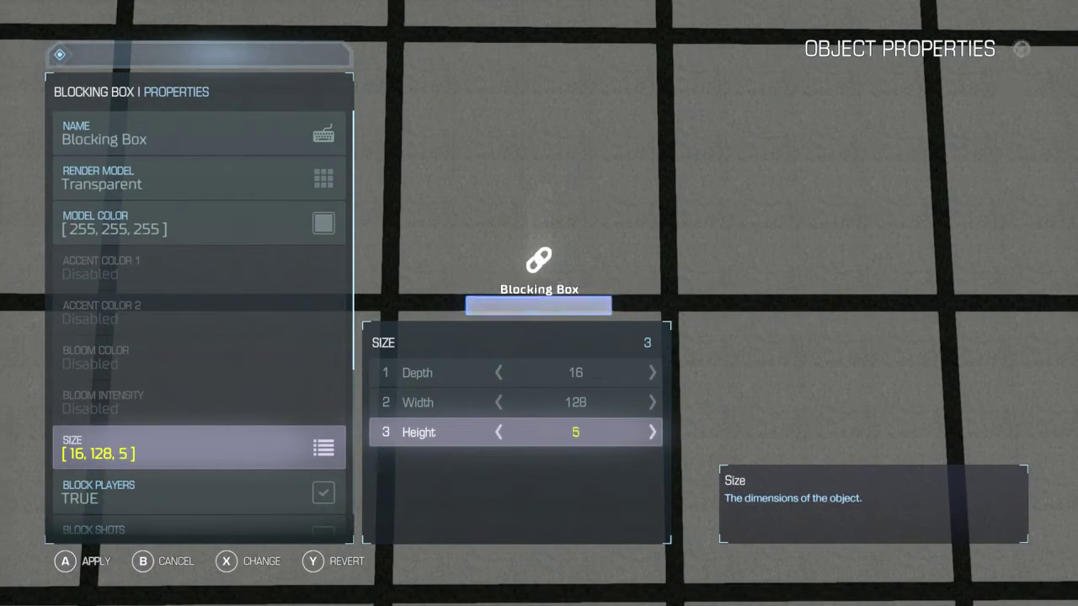
pyautogui.press('Left')
pyautogui.press('Left')
pyautogui.press('Left')
pyautogui.press('Left')
# Set the wall Blocking Box's width to 1300.
pyautogui.press('Up')
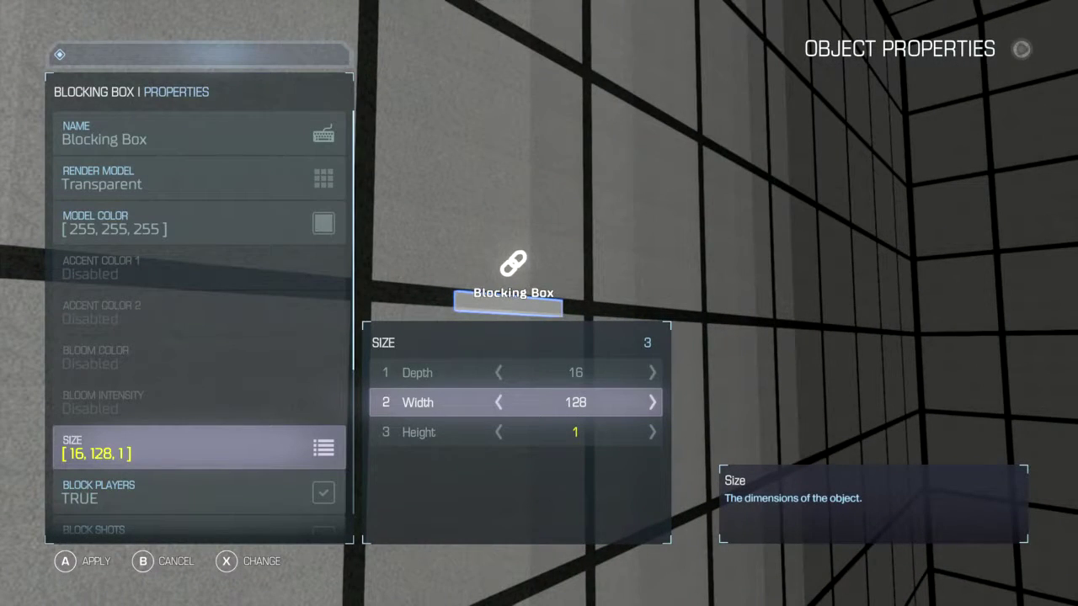
pyautogui.press('Right')
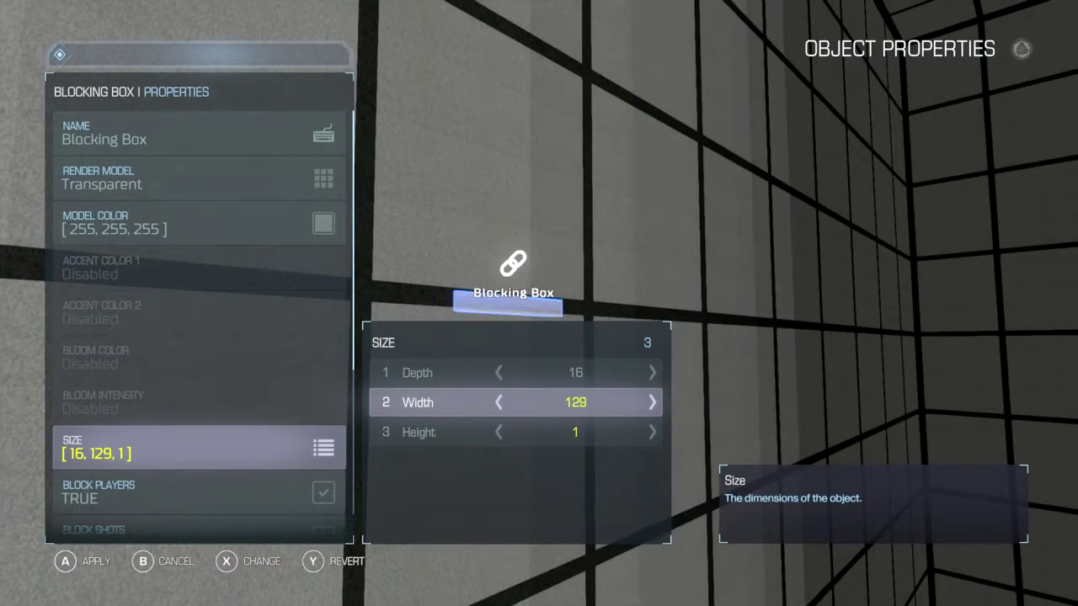
pyautogui.press('Right')
pyautogui.press('Right')
pyautogui.press('Right')
pyautogui.press('Right')
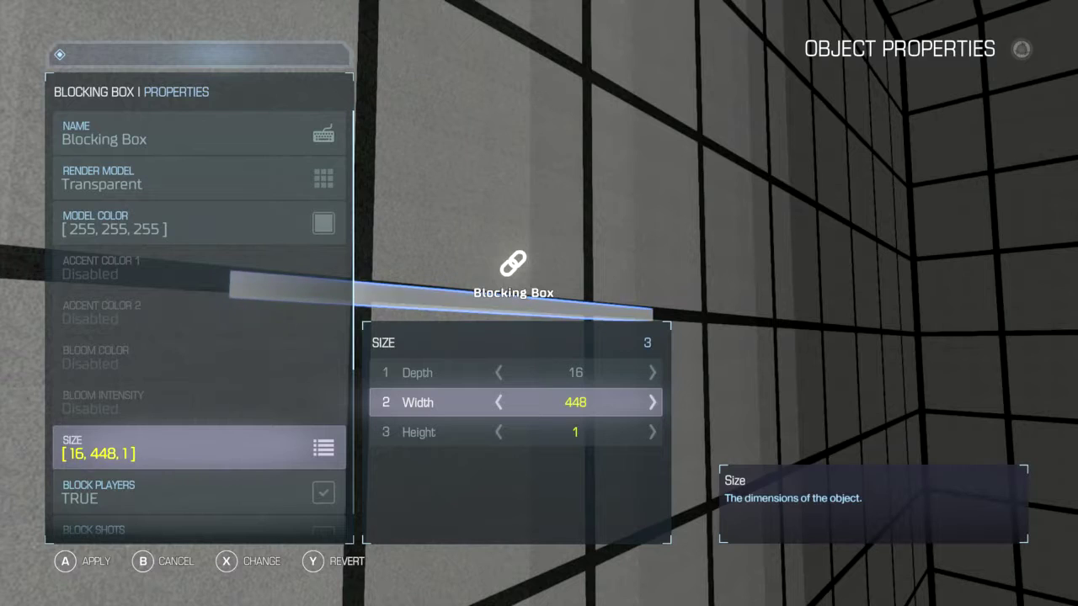
pyautogui.press('Right')
pyautogui.press('Right')
pyautogui.press('Right')
pyautogui.press('Right')
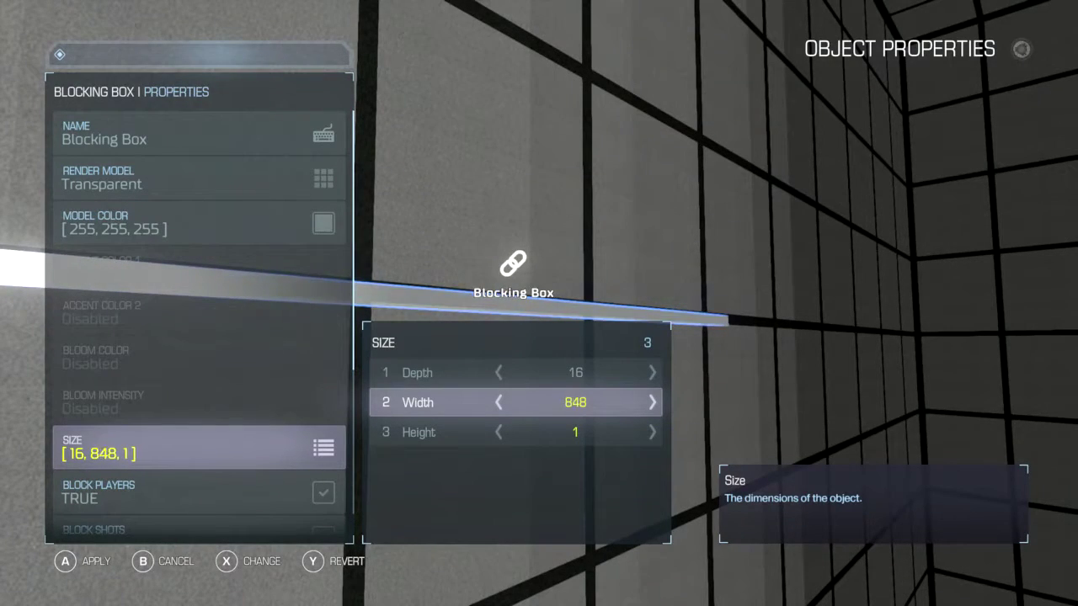
pyautogui.press('Right')
pyautogui.press('Right')
pyautogui.press('Right')
pyautogui.press('Right')
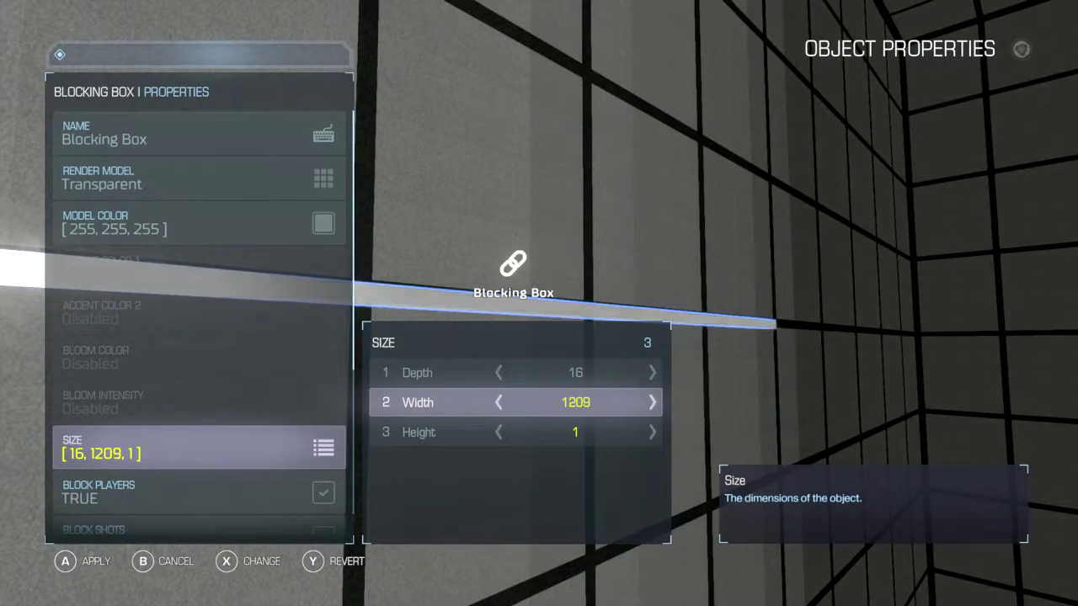
pyautogui.press('Right')
pyautogui.press('Right')
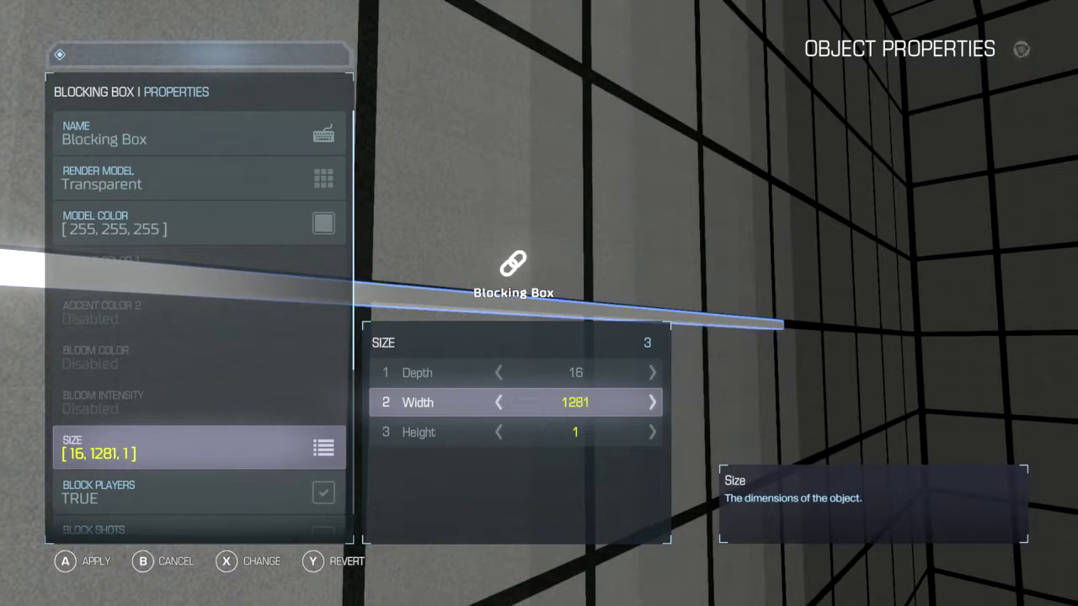
pyautogui.press('Left')
pyautogui.press('Left')
pyautogui.press('Left')
pyautogui.press('Left')
pyautogui.press('Left')
pyautogui.press('Left')
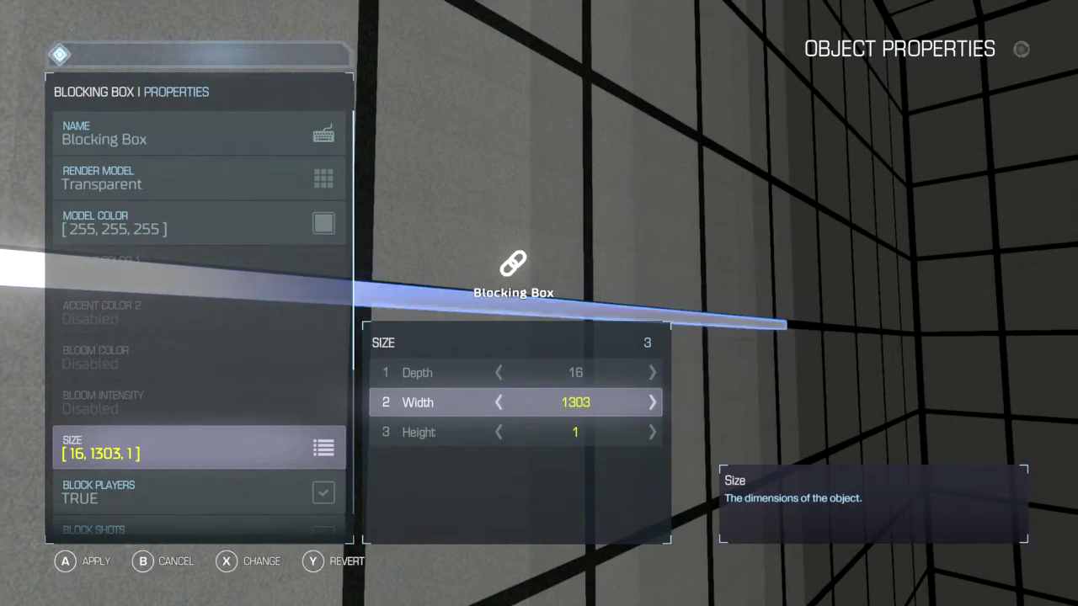
# Set the wall Blocking Box's depth to 2048 and apply the new size.
pyautogui.press('Up')
pyautogui.press('Left')
pyautogui.press('Left')
pyautogui.press('Left')
pyautogui.press('Left')
pyautogui.press('Left')
pyautogui.press('Left')
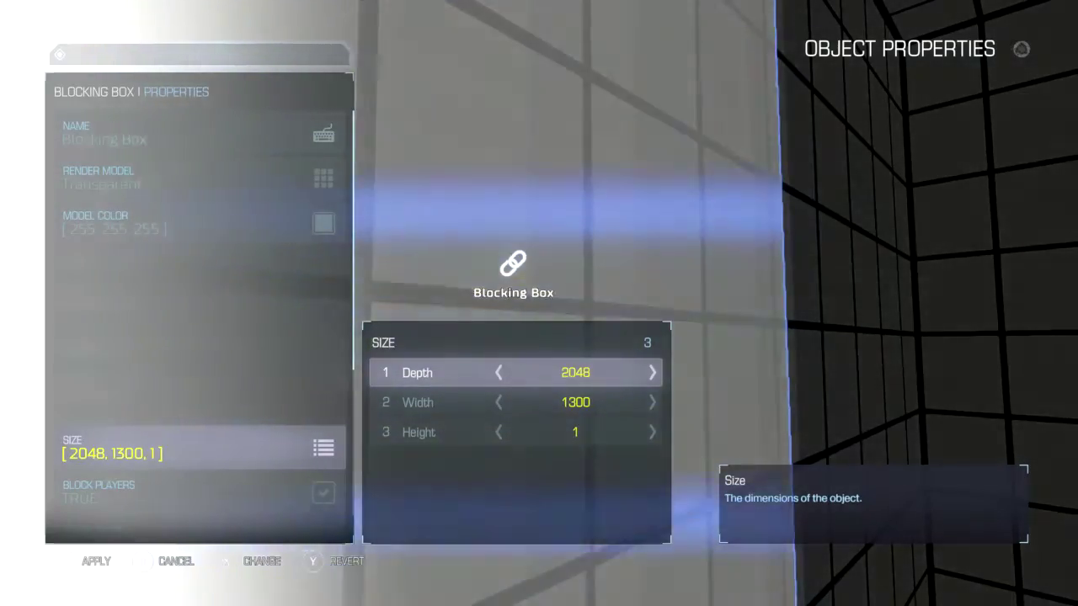
pyautogui.press('Return')
pyautogui.press('Return')
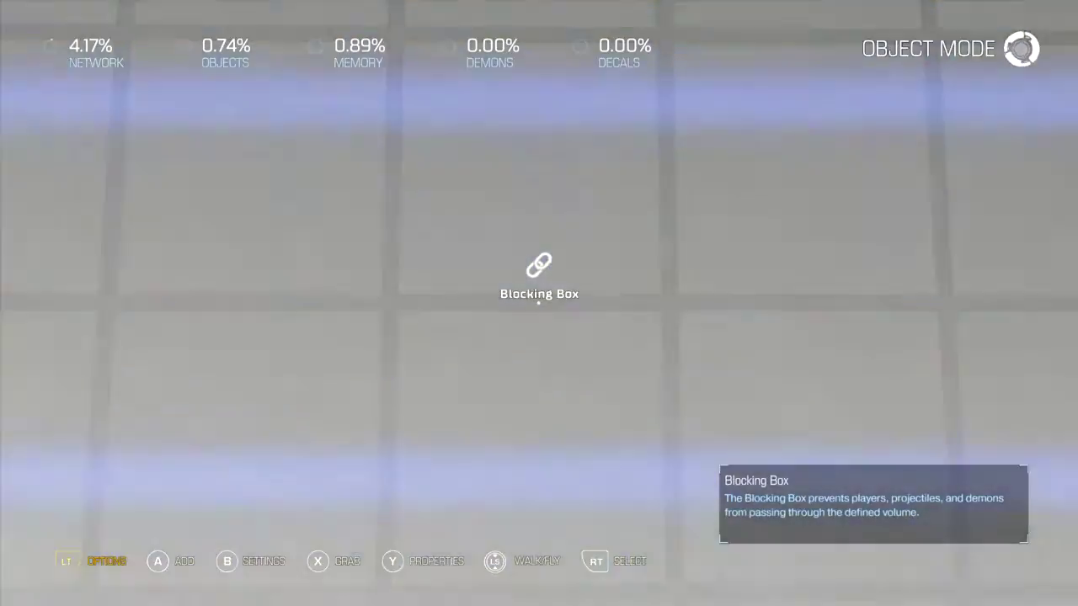
# Cover the rest of the wall with a copy of the large Blocking Box, slightly overlapping the first panel's edge.
pyautogui.press('s')
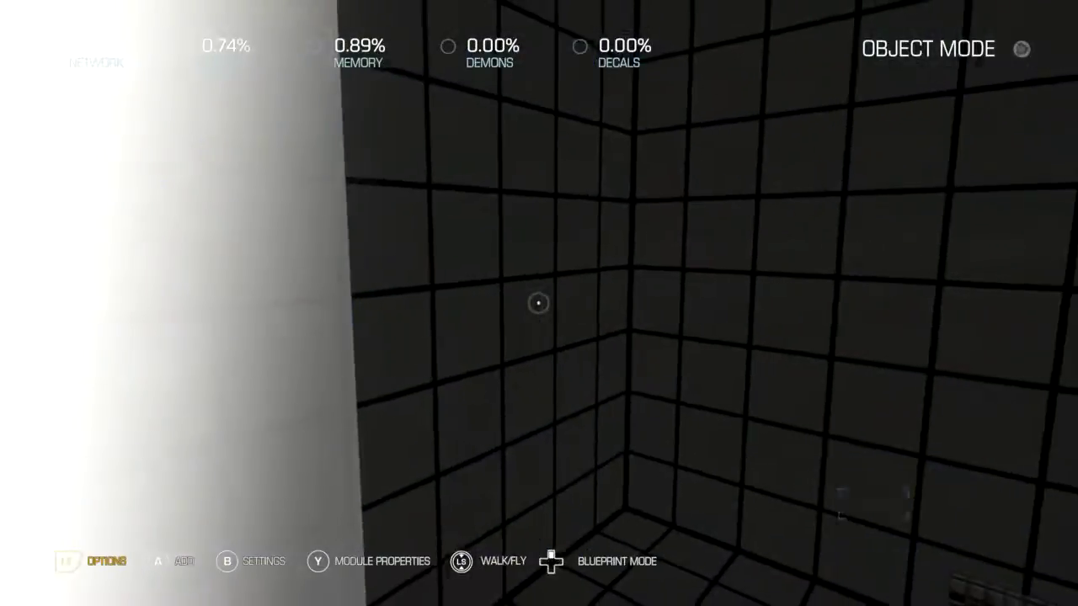
pyautogui.press('w')
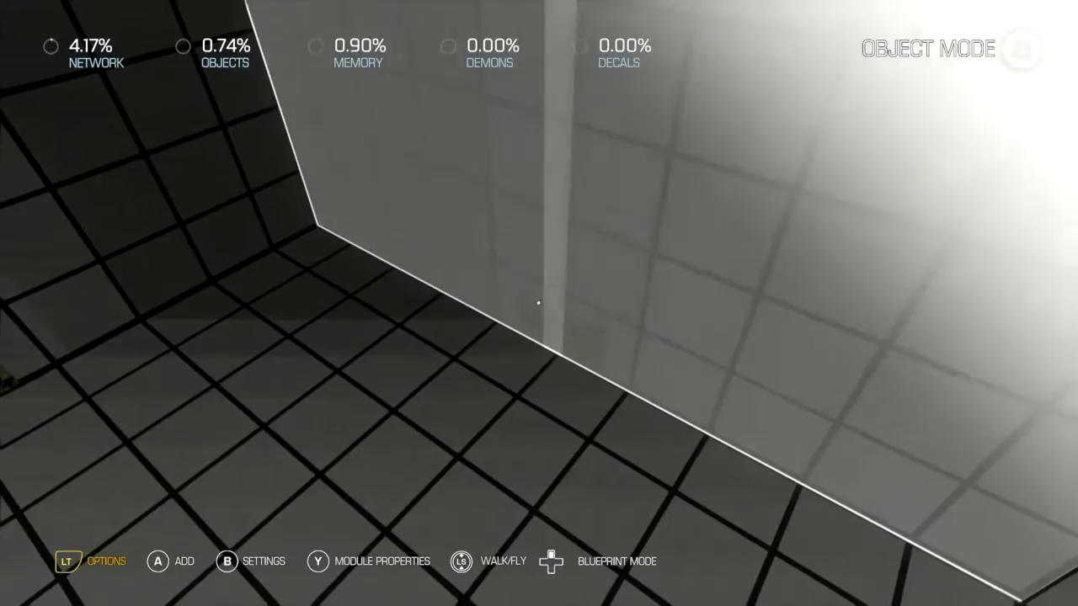
pyautogui.press('w')
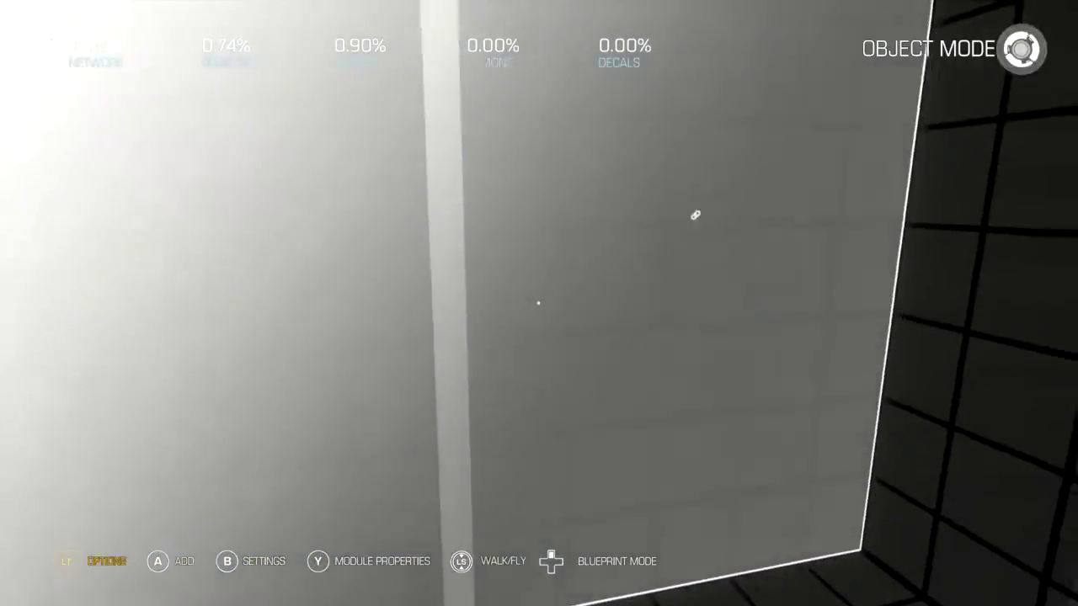
pyautogui.press('s')
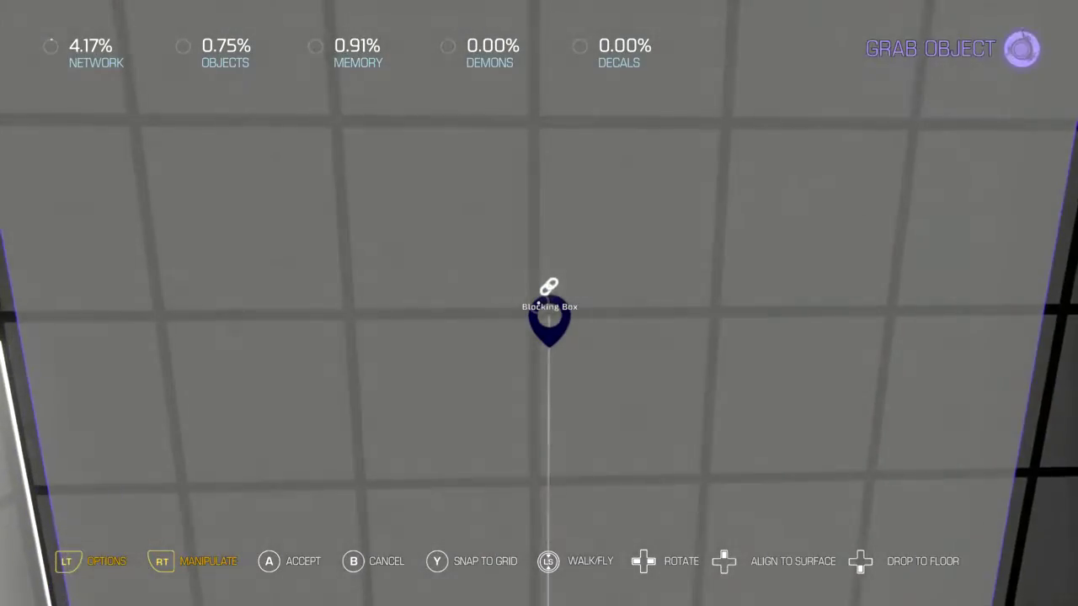
# Position the next copied Blocking Box flat against the adjoining wall, with its edges meeting the neighbouring panels.
pyautogui.press('Left')
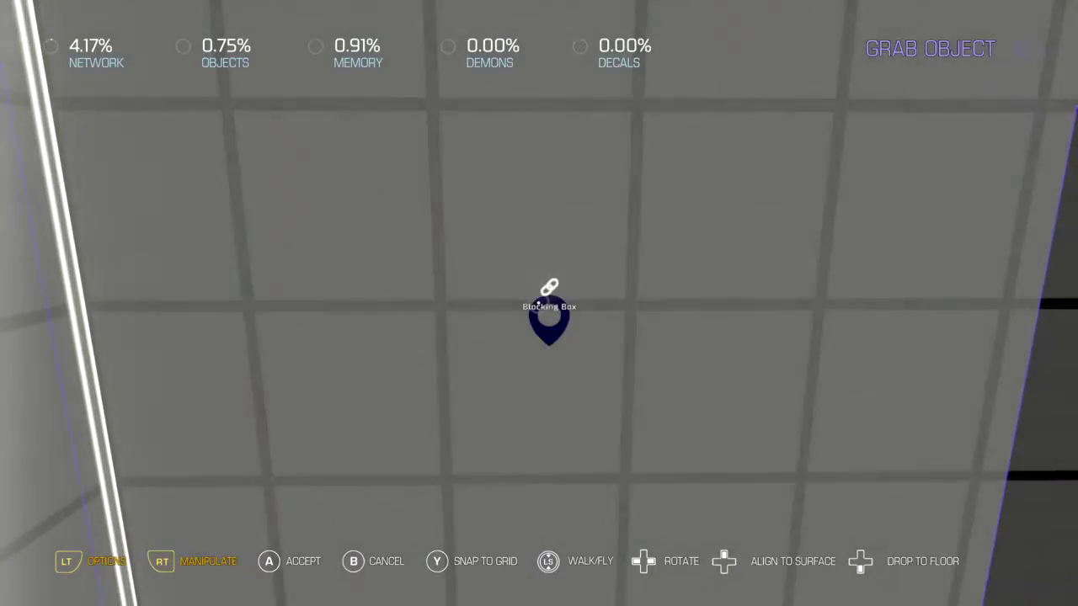
pyautogui.press('a')
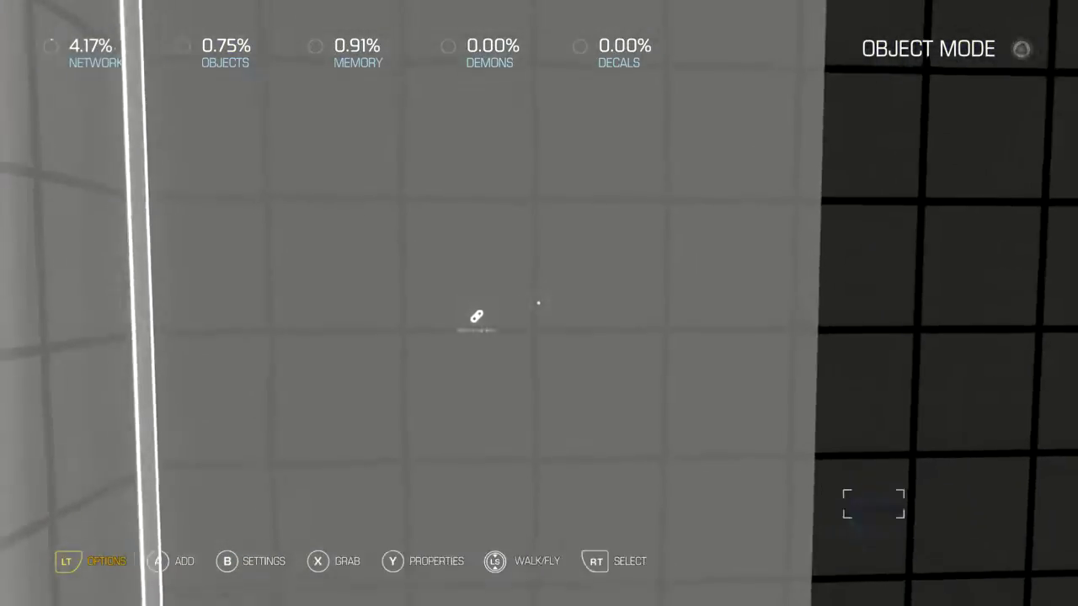
pyautogui.press('x')
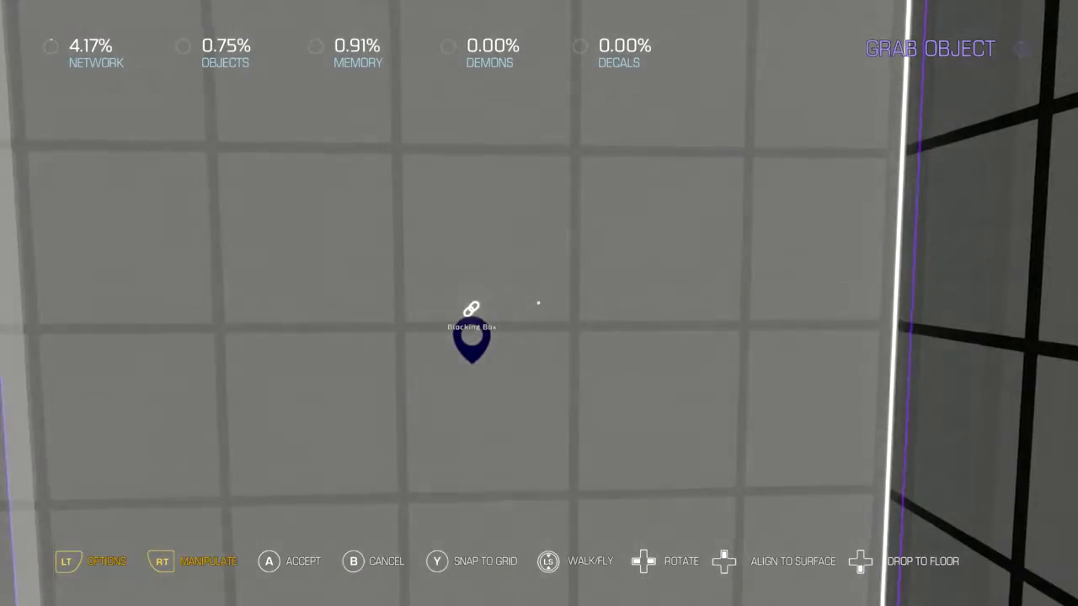
pyautogui.press('a')
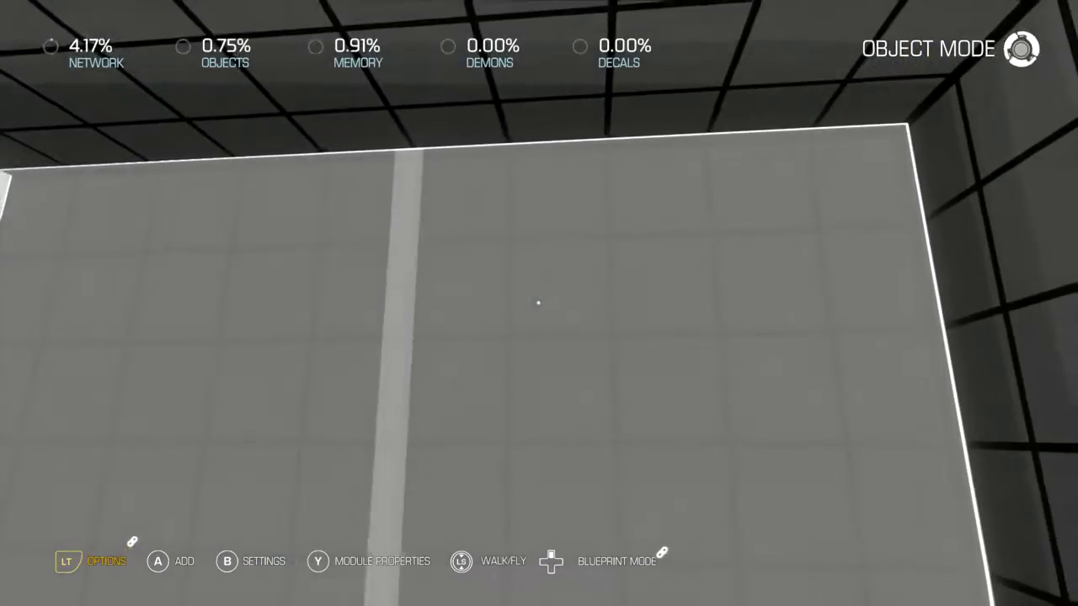
# Place further copies of the large Blocking Box along the remaining wall sections, overlapping the adjacent panels.
pyautogui.press('x')
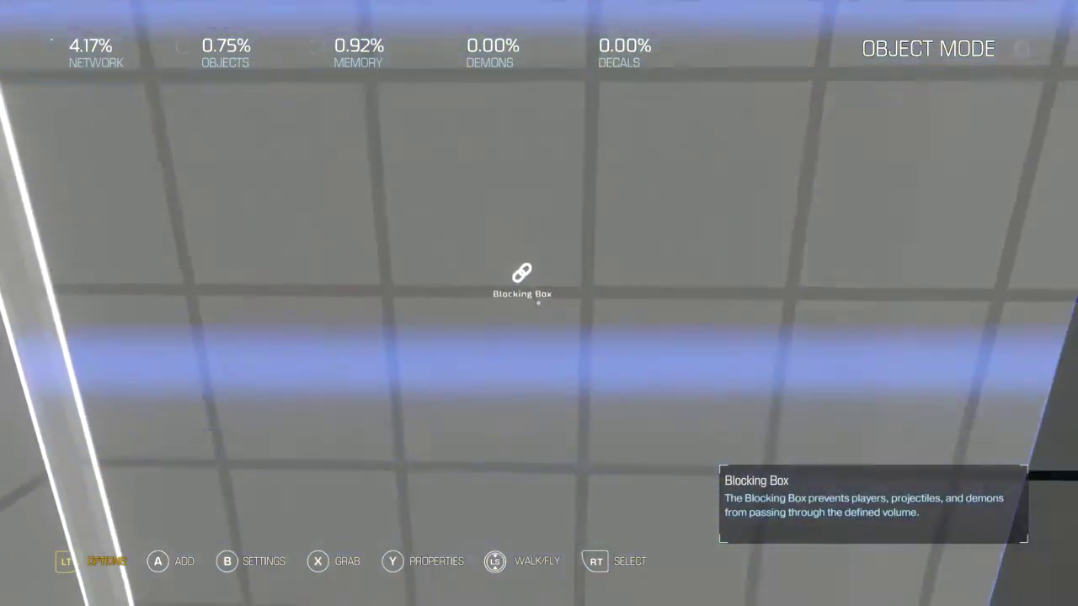
pyautogui.press('x')
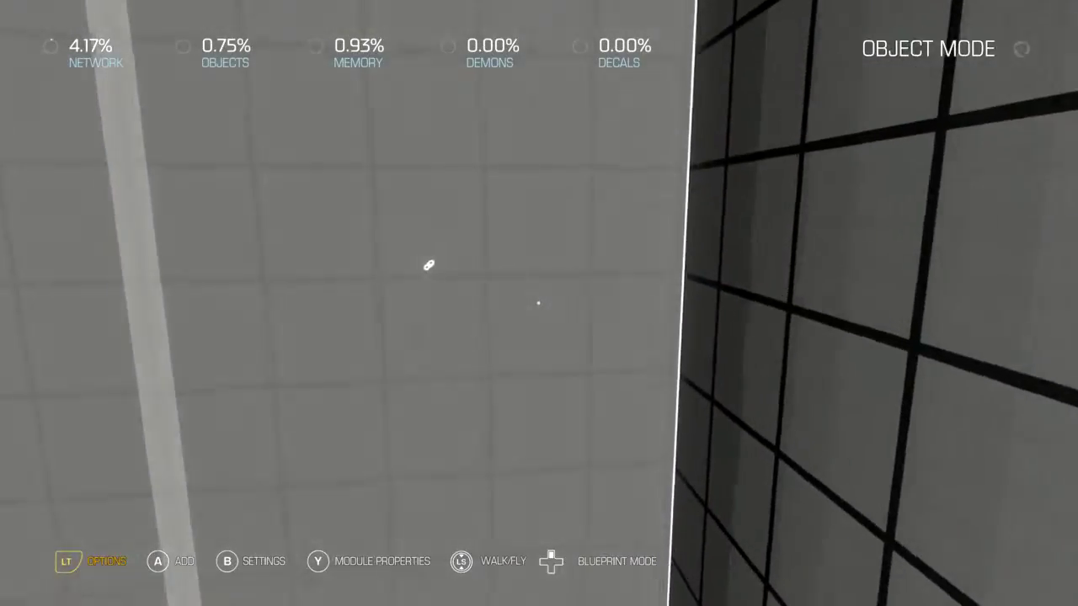
pyautogui.press('x')
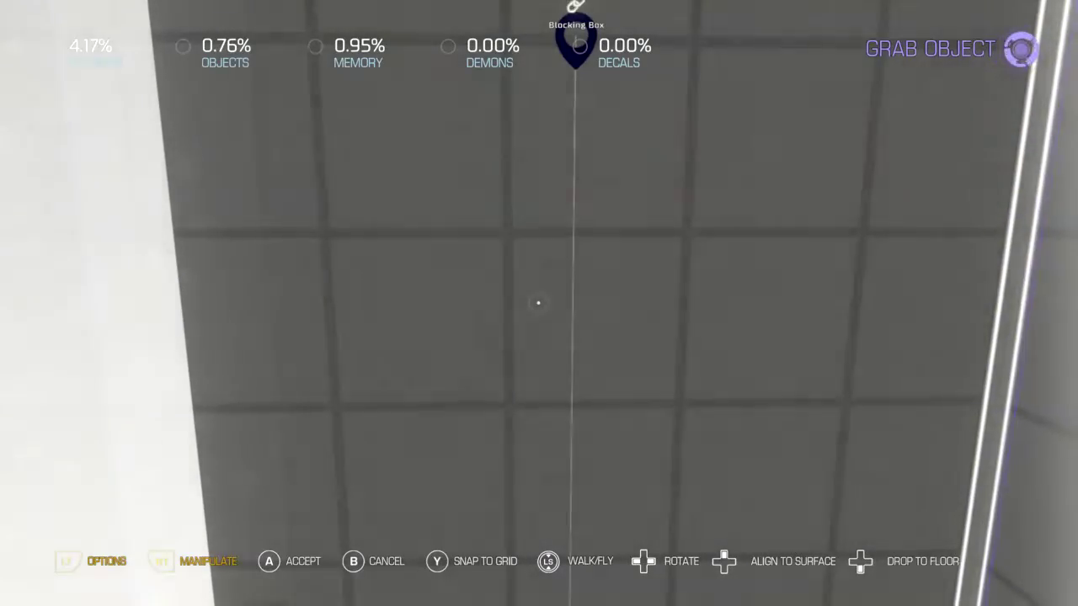
pyautogui.press('a')
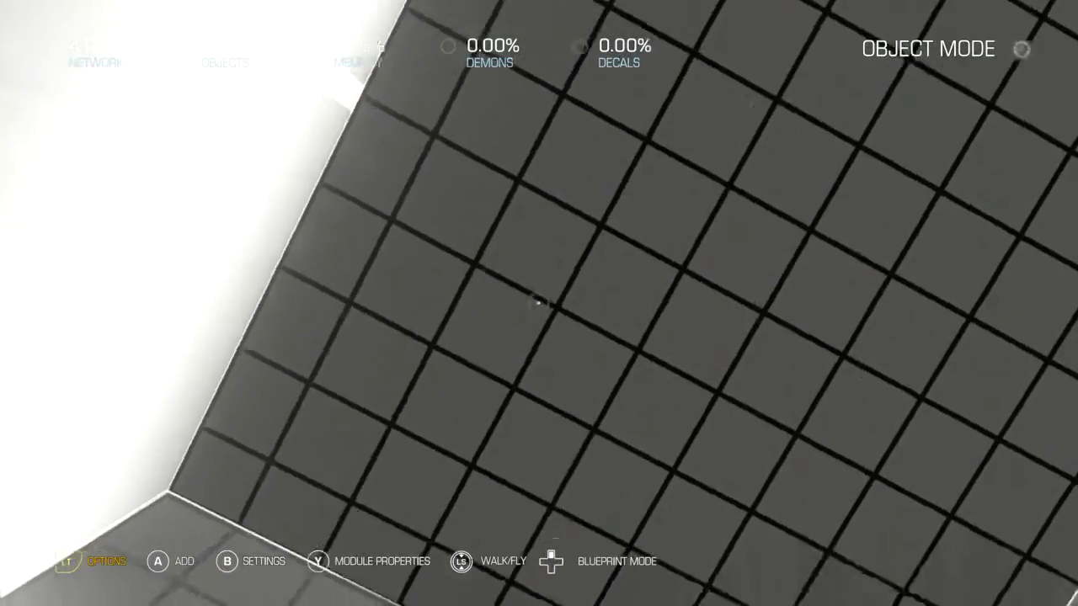
# Add a new Blocking Box from the Volumes category and place it on the ceiling along a grid line.
pyautogui.press('x')
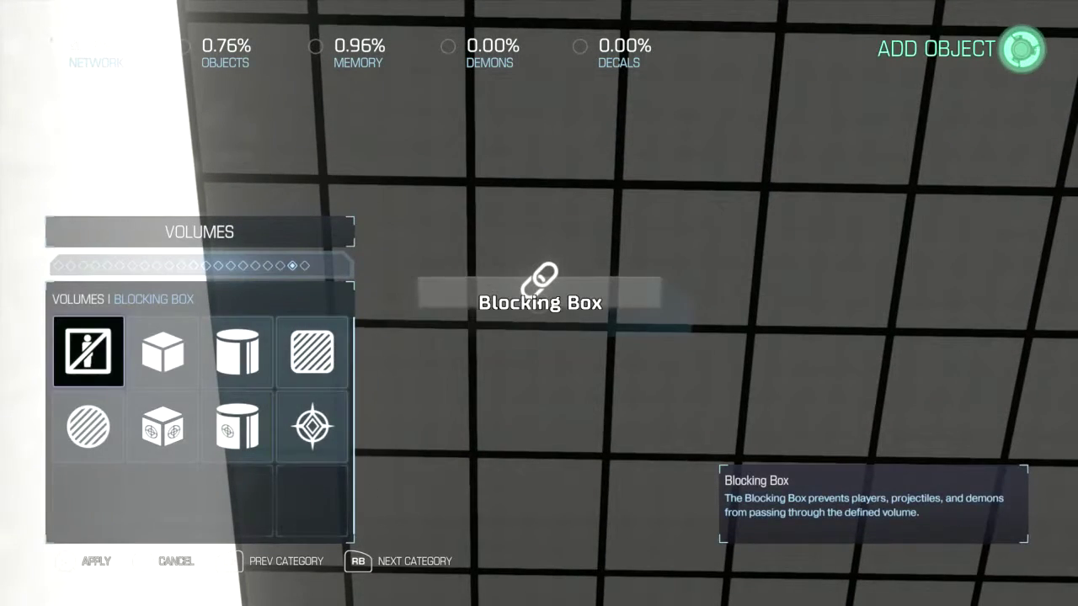
pyautogui.press('a')
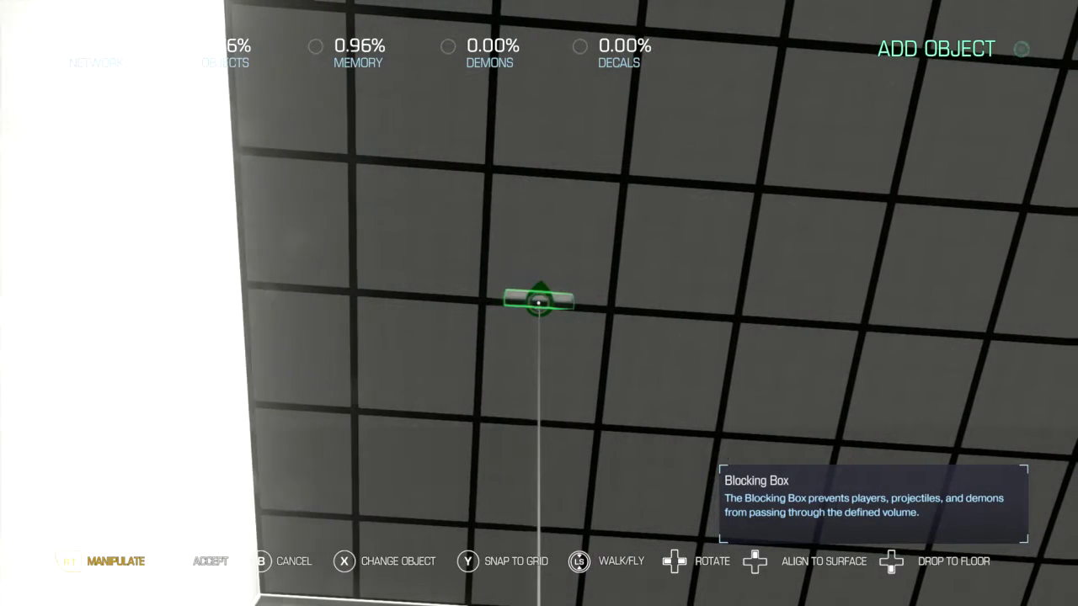
pyautogui.press('a')
pyautogui.press('b')
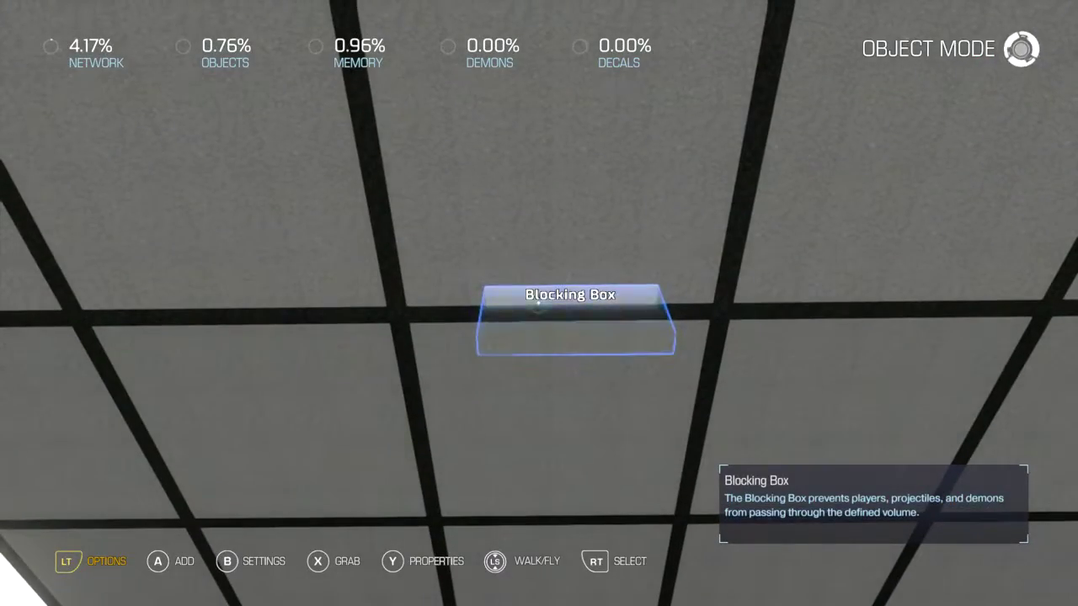
# Set the ceiling Blocking Box's width to 1300 and height to 1 in its size properties.
pyautogui.press('y')
pyautogui.press('Down')
pyautogui.press('Down')
pyautogui.press('Down')
pyautogui.press('Down')
pyautogui.press('Down')
pyautogui.press('Down')
pyautogui.press('Down')
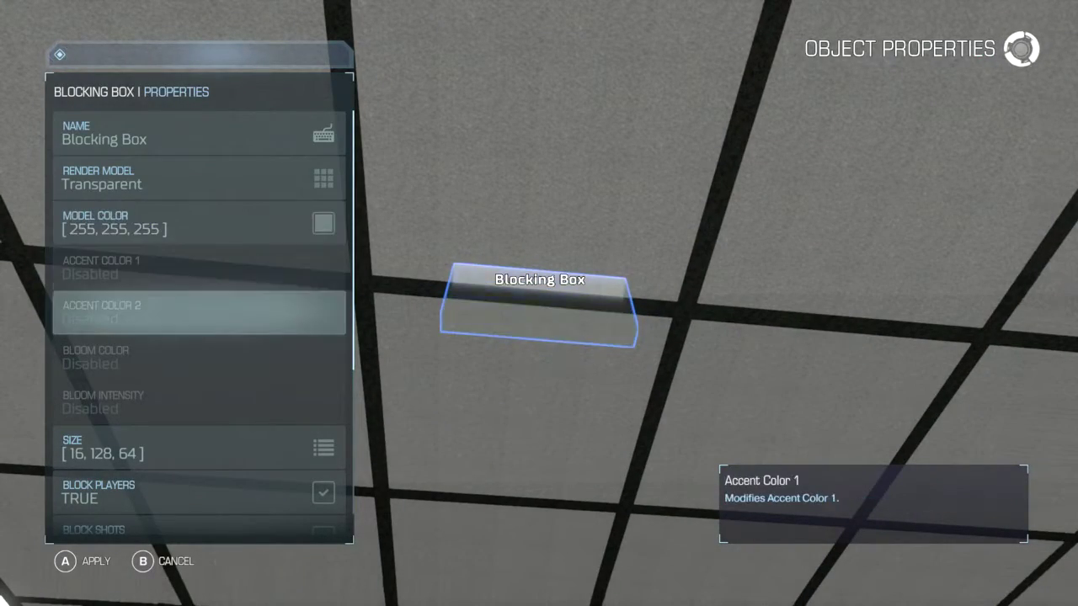
pyautogui.press('Return')
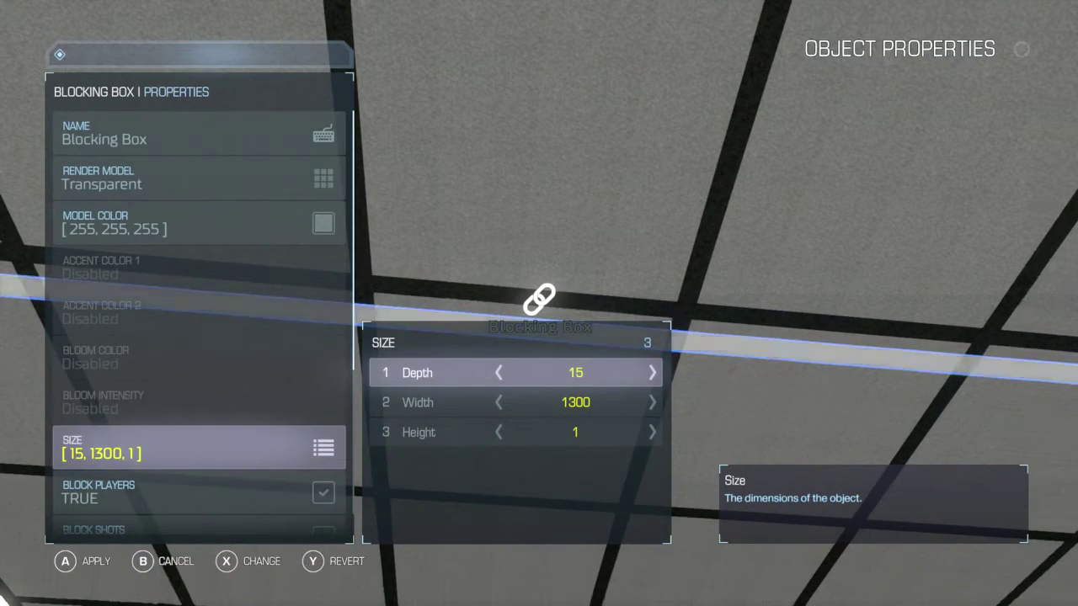
# Set the ceiling Blocking Box's depth to 1300, apply the size, and grab the panel for positioning against the ceiling.
pyautogui.press('Left')
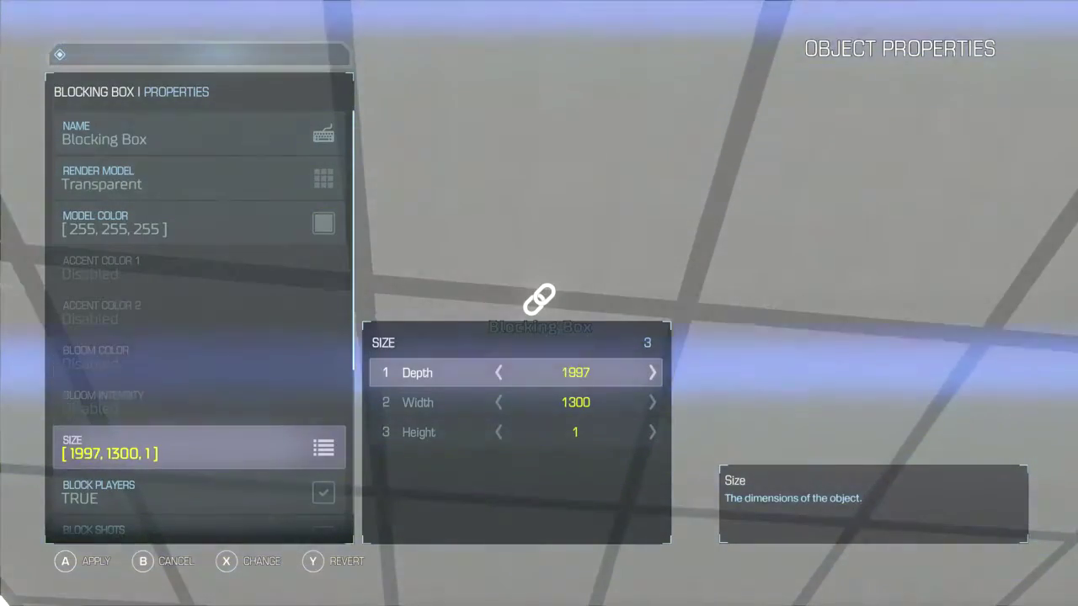
pyautogui.press('Left')
pyautogui.press('Left')
pyautogui.press('Left')
pyautogui.press('Left')
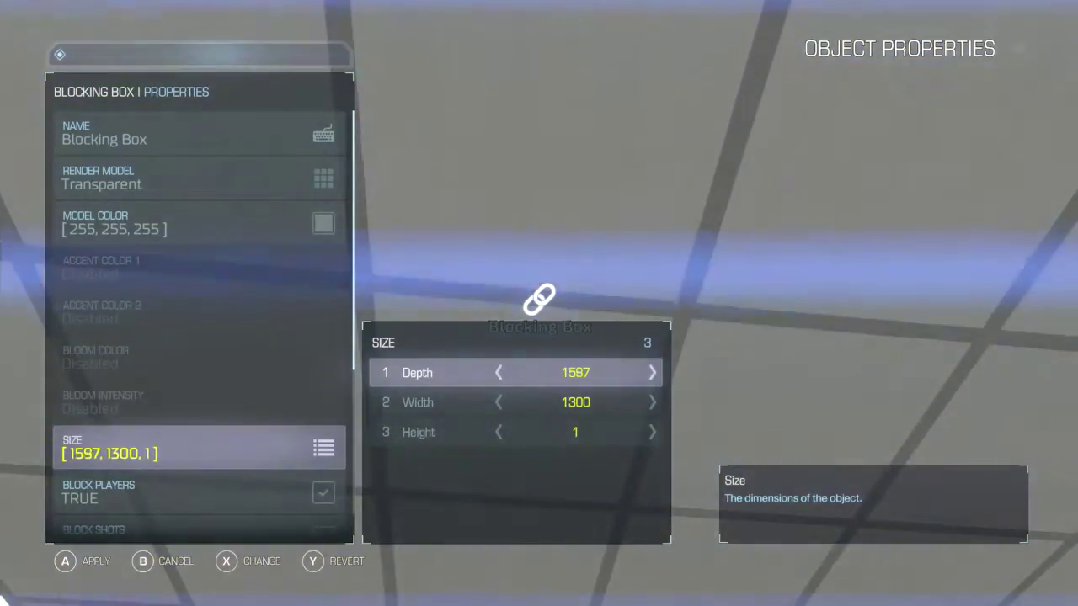
pyautogui.press('Left')
pyautogui.press('Left')
pyautogui.press('Left')
pyautogui.press('Left')
pyautogui.press('Left')
pyautogui.press('Left')
pyautogui.press('Left')
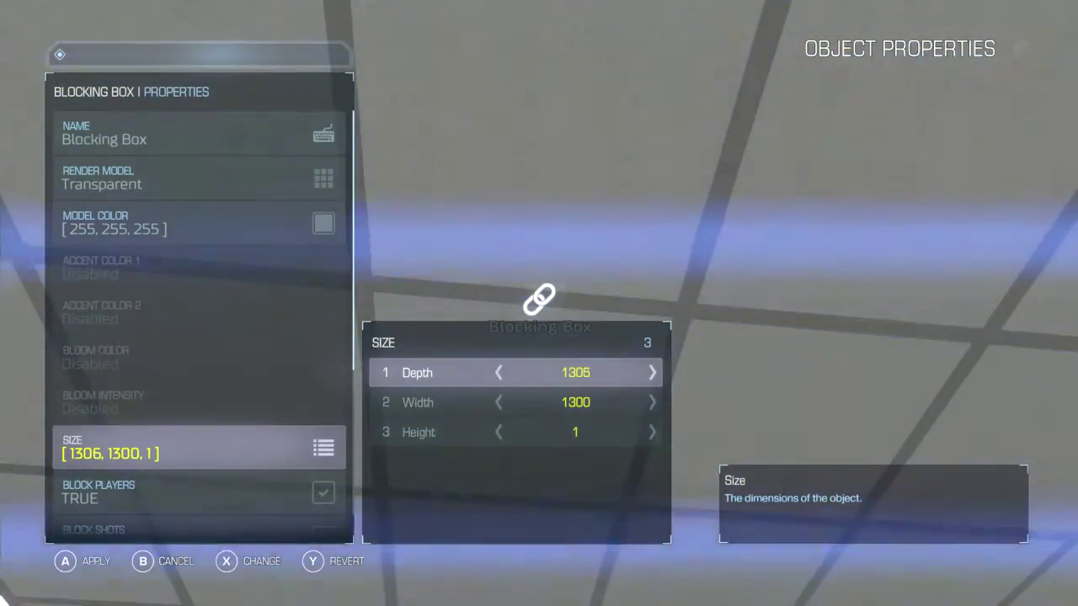
pyautogui.press('Return')
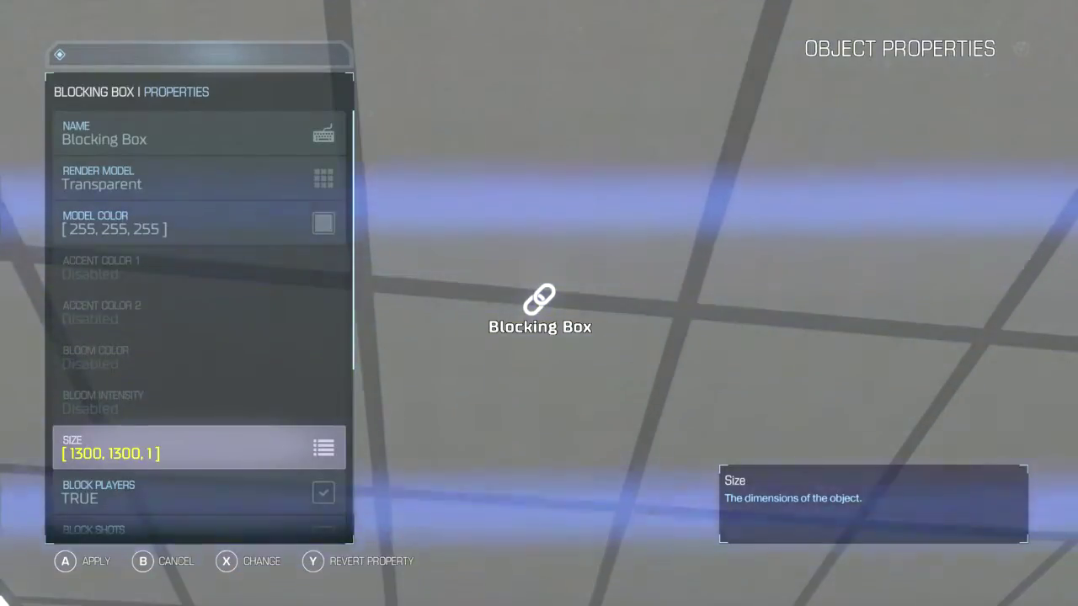
pyautogui.press('Return')
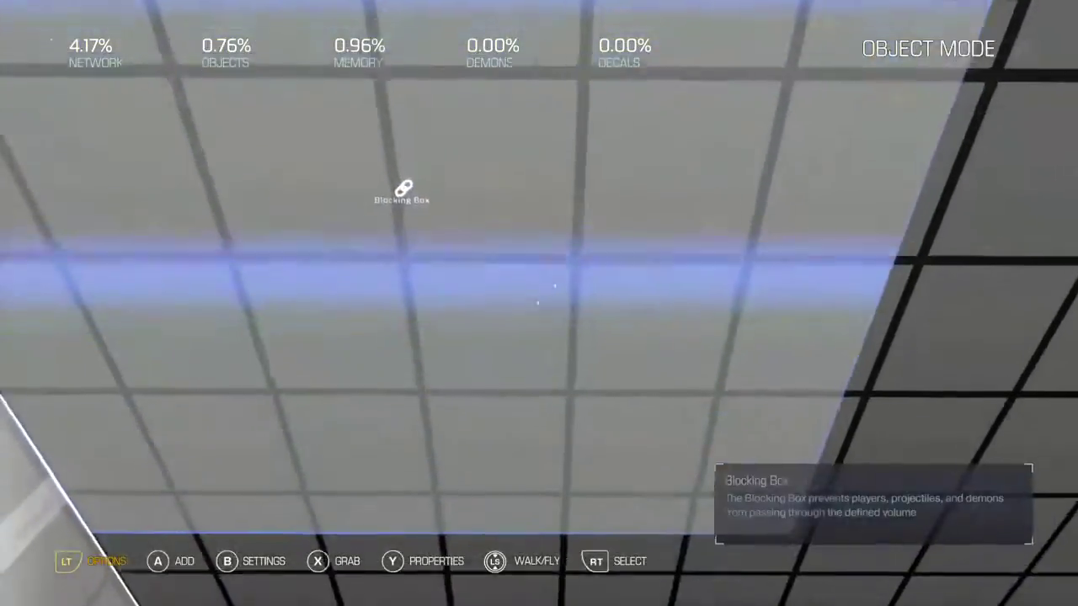
pyautogui.press('x')
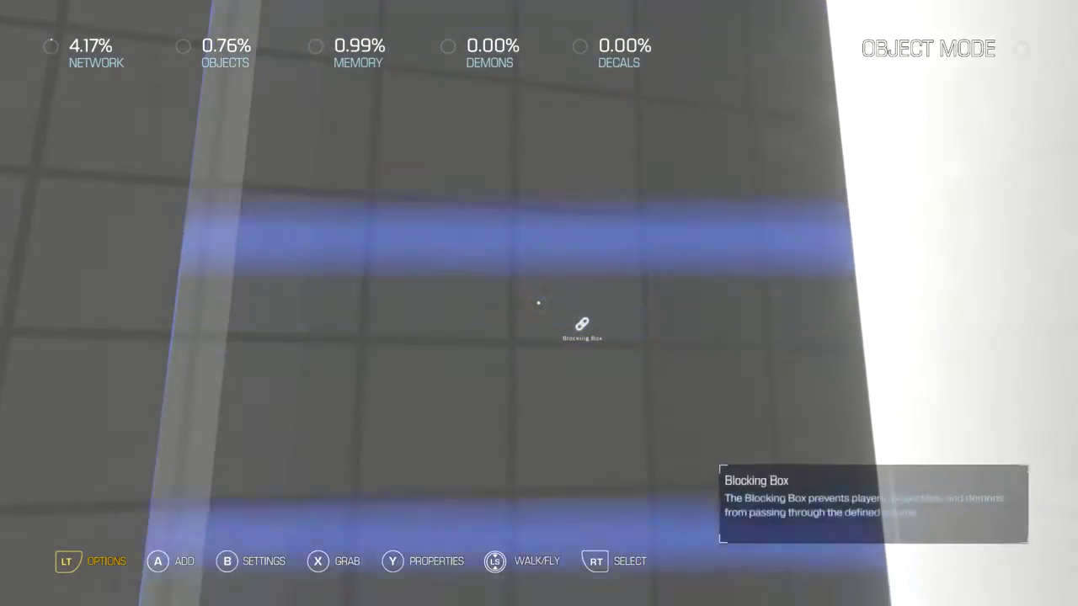
# Change the render model of the first wall Blocking Box from Transparent to Sky - Orbital.
pyautogui.press('y')
pyautogui.press('Down')
pyautogui.press('a')
pyautogui.press('RB')
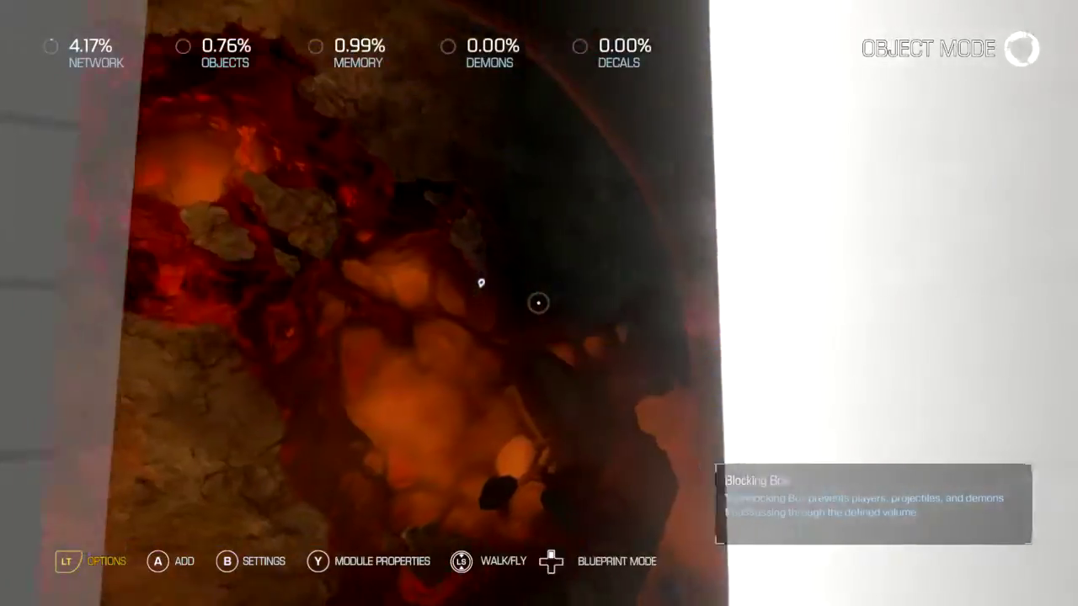
# Set the adjacent wall panel's render model to Sky - Orbital from the Sky category.
pyautogui.press('y')
pyautogui.press('Down')
pyautogui.press('x')
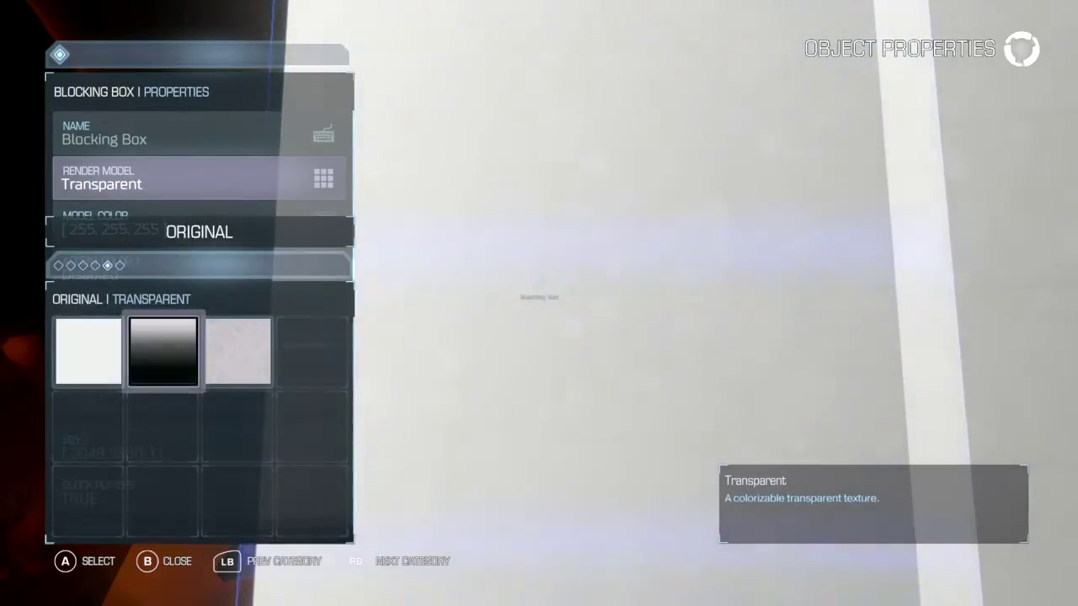
pyautogui.press('e')
pyautogui.press('Right')
pyautogui.press('Right')
pyautogui.press('Down')
pyautogui.press('Down')
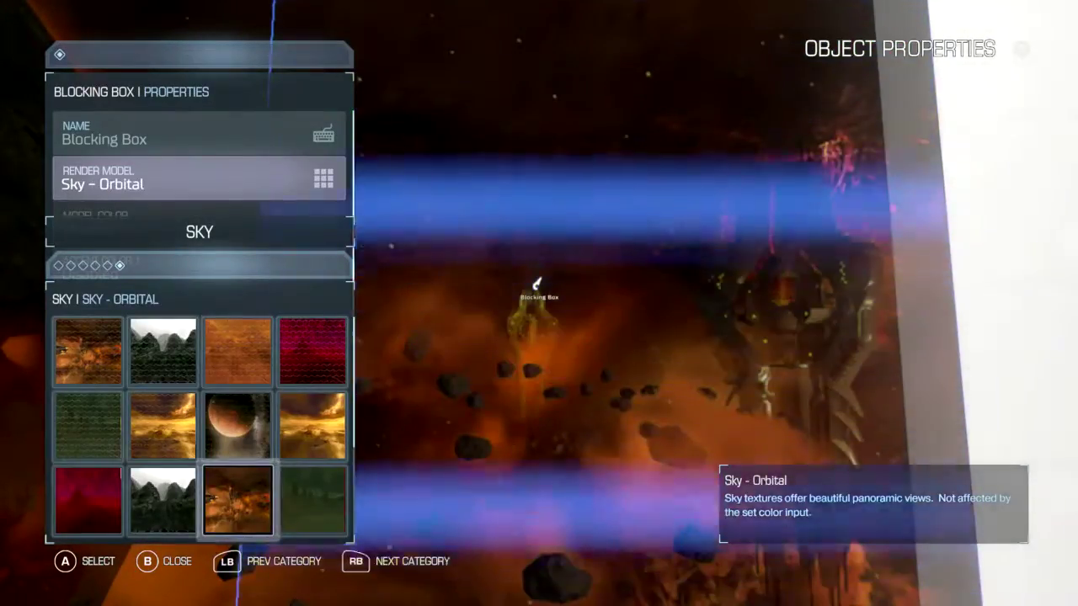
pyautogui.press('a')
pyautogui.press('b')
# Apply the Sky - Orbital render model to the third wall panel.
pyautogui.press('y')
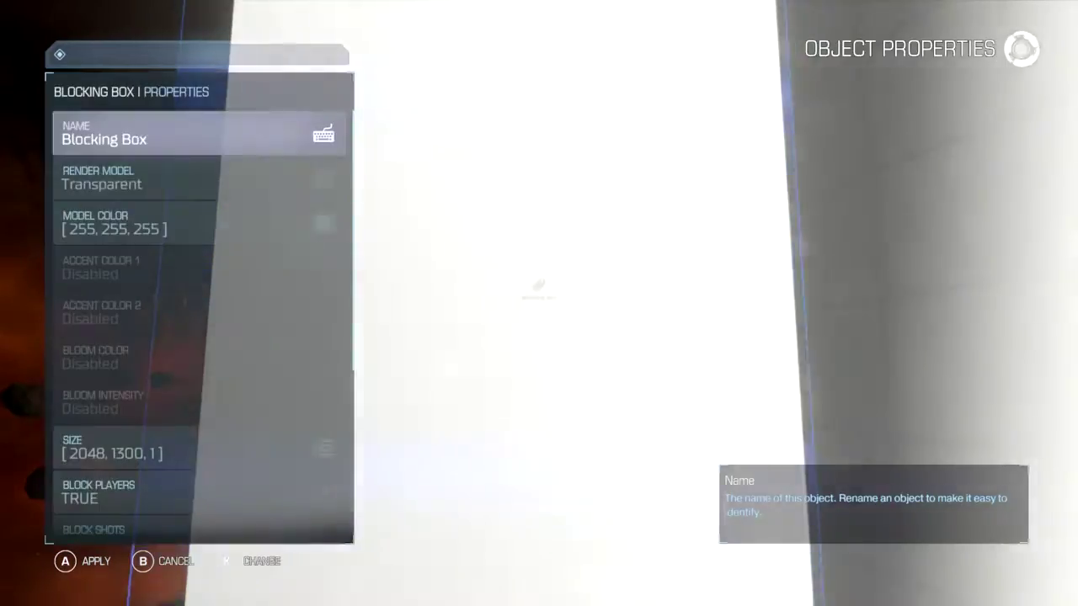
pyautogui.press('Down')
pyautogui.press('x')
pyautogui.press('e')
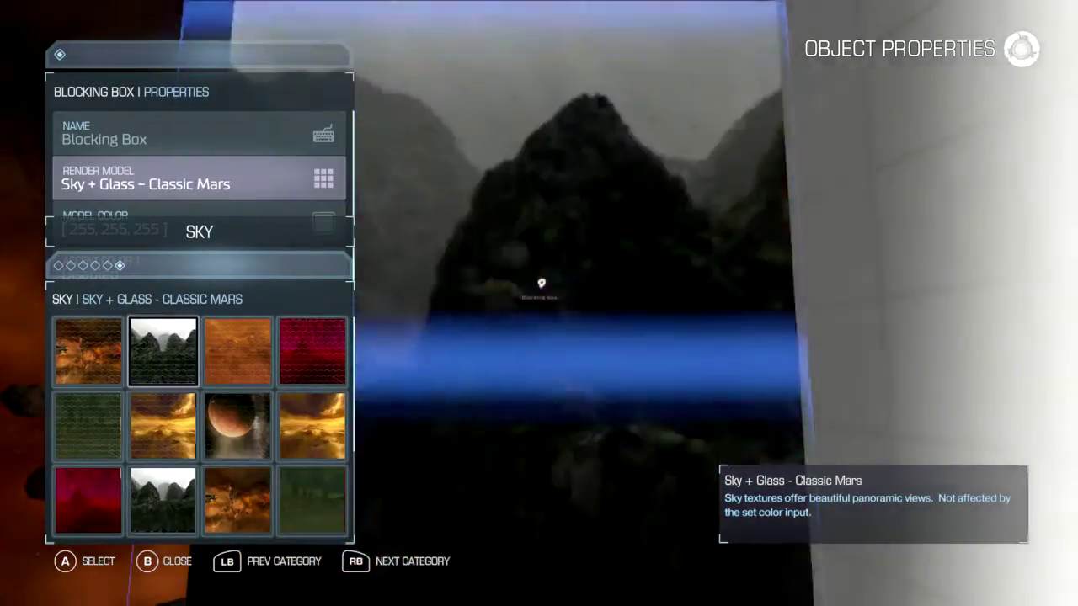
pyautogui.press('Escape')
pyautogui.press('Escape')
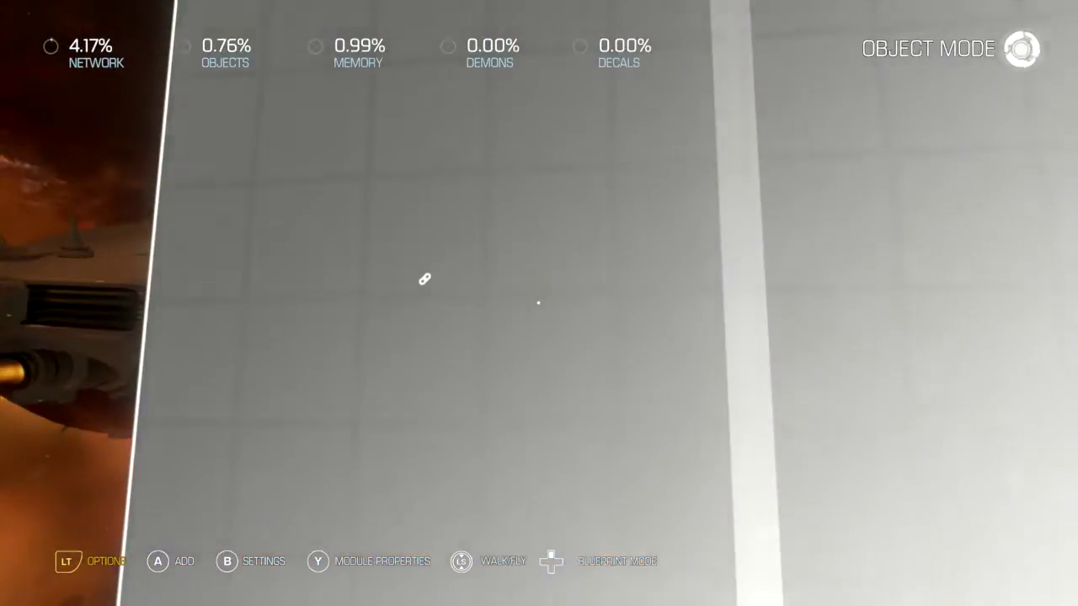
pyautogui.press('y')
pyautogui.press('Down')
pyautogui.press('Up')
pyautogui.press('Escape')
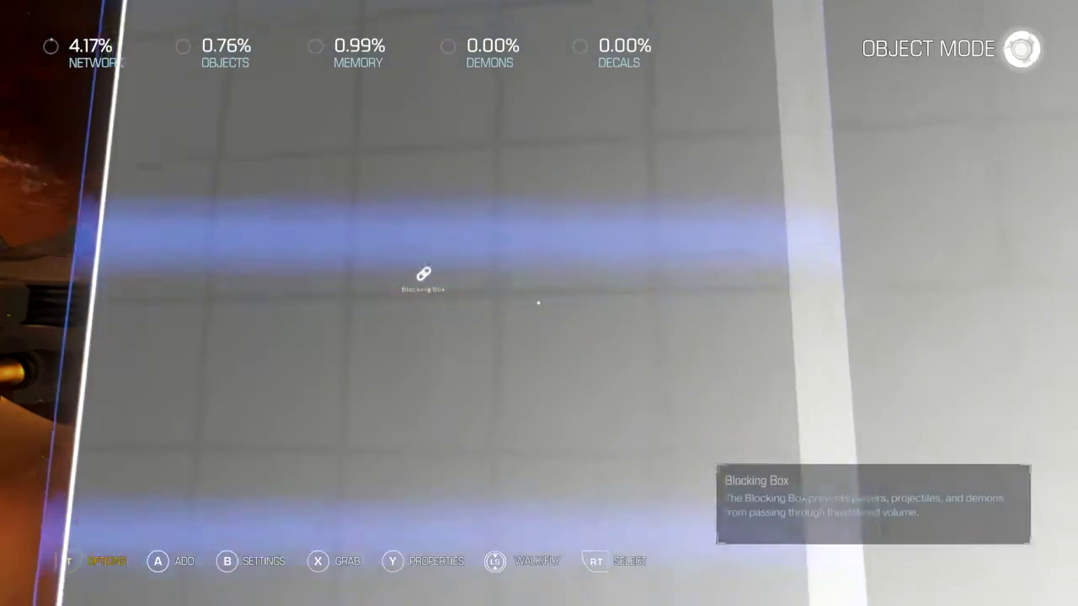
# Give the next transparent wall Blocking Box the Sky - Orbital render model.
pyautogui.press('y')
pyautogui.press('Down')
pyautogui.press('Return')
pyautogui.press('e')
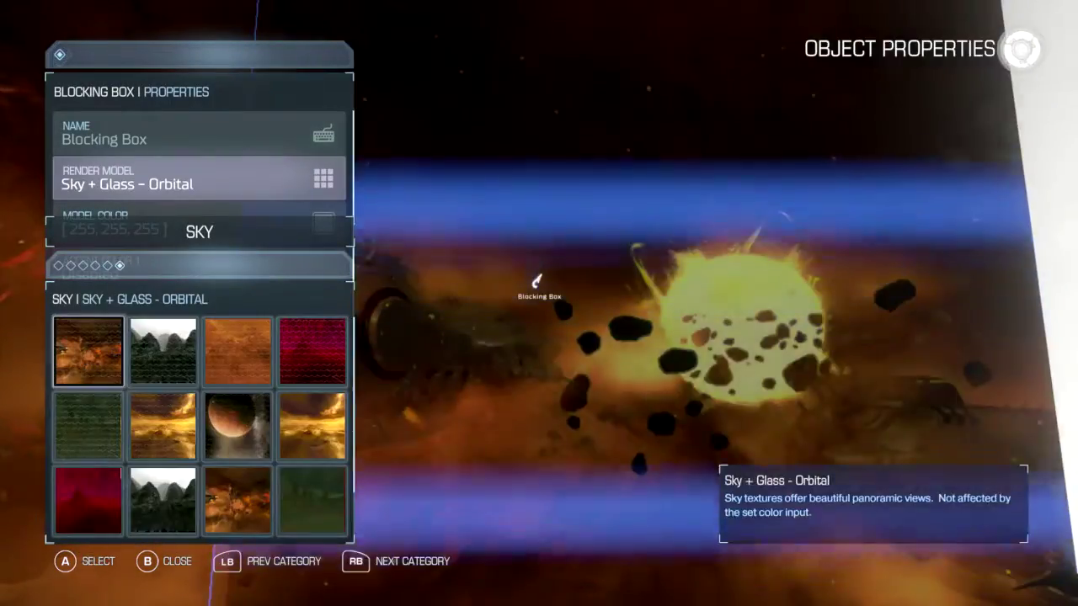
pyautogui.press('Right')
pyautogui.press('Down')
pyautogui.press('Down')
pyautogui.press('Right')
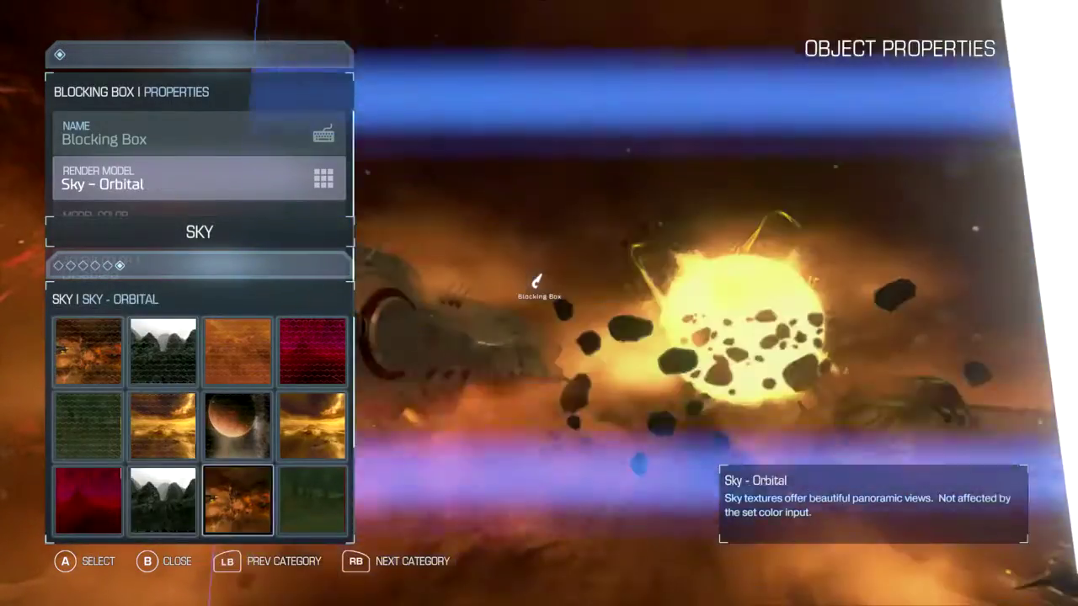
pyautogui.press('Return')
pyautogui.press('Escape')
# Switch the following wall panel, beside the newly textured one, to the Sky - Orbital render model.
pyautogui.press('y')
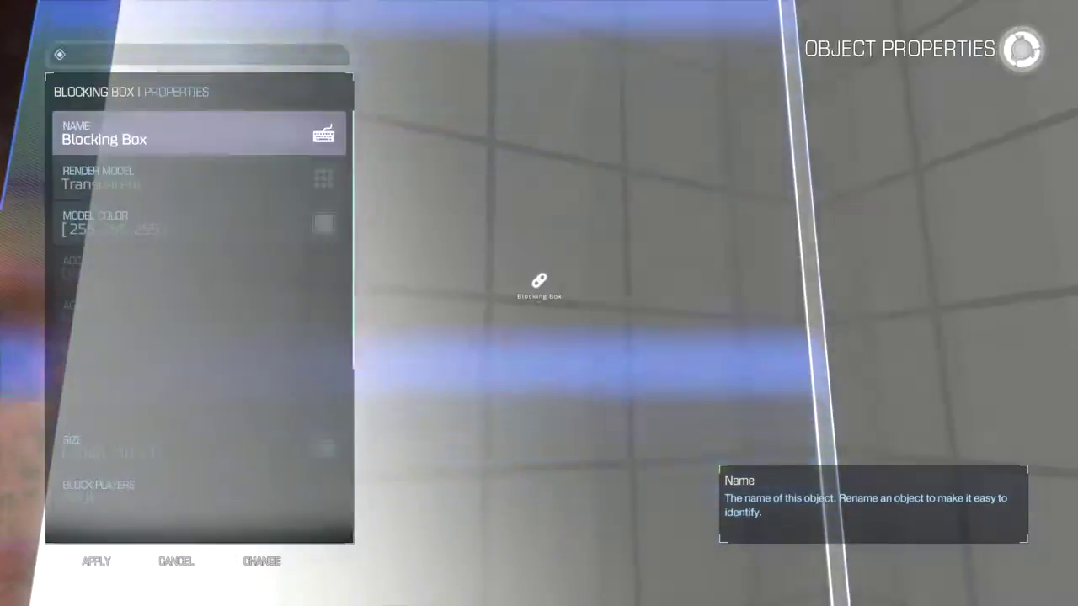
pyautogui.press('e')
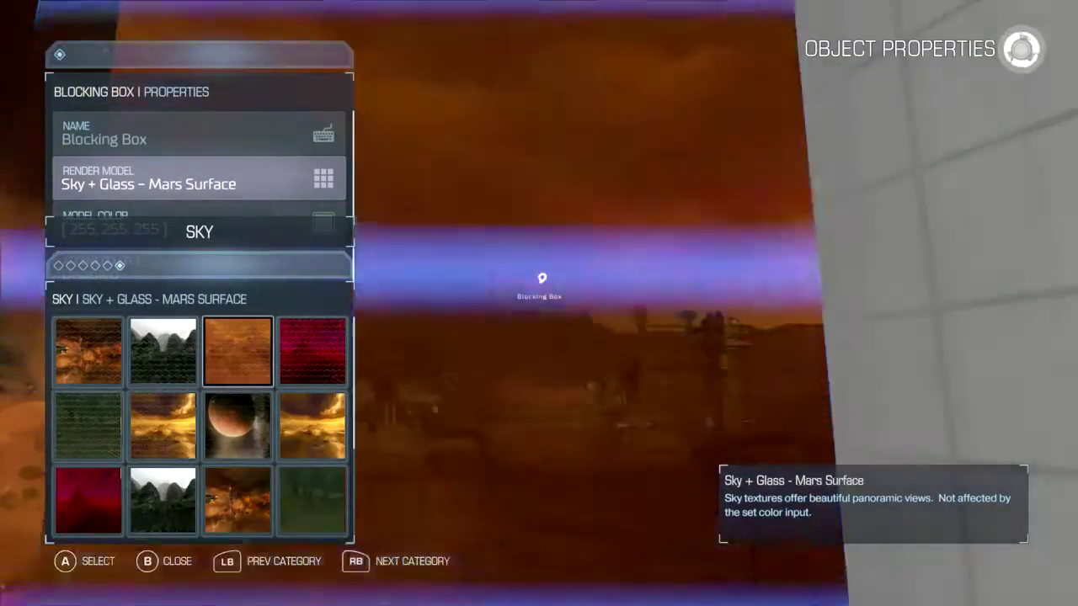
pyautogui.press('Down')
pyautogui.press('Down')
pyautogui.press('Return')
pyautogui.press('Escape')
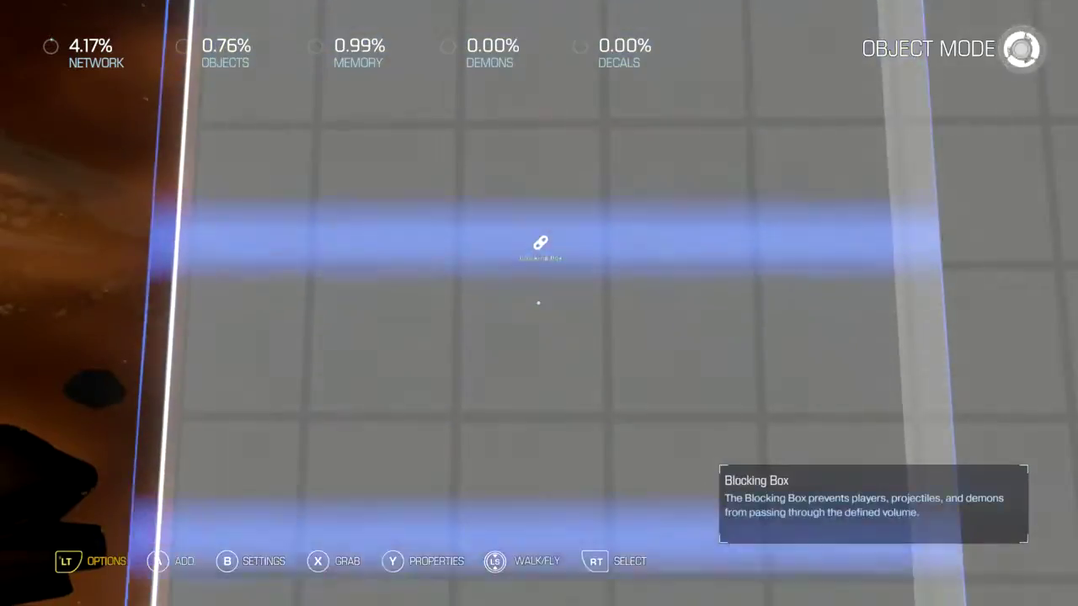
# Apply the Sky - Orbital render model to the remaining transparent wall panels until all walls are covered.
pyautogui.press('y')
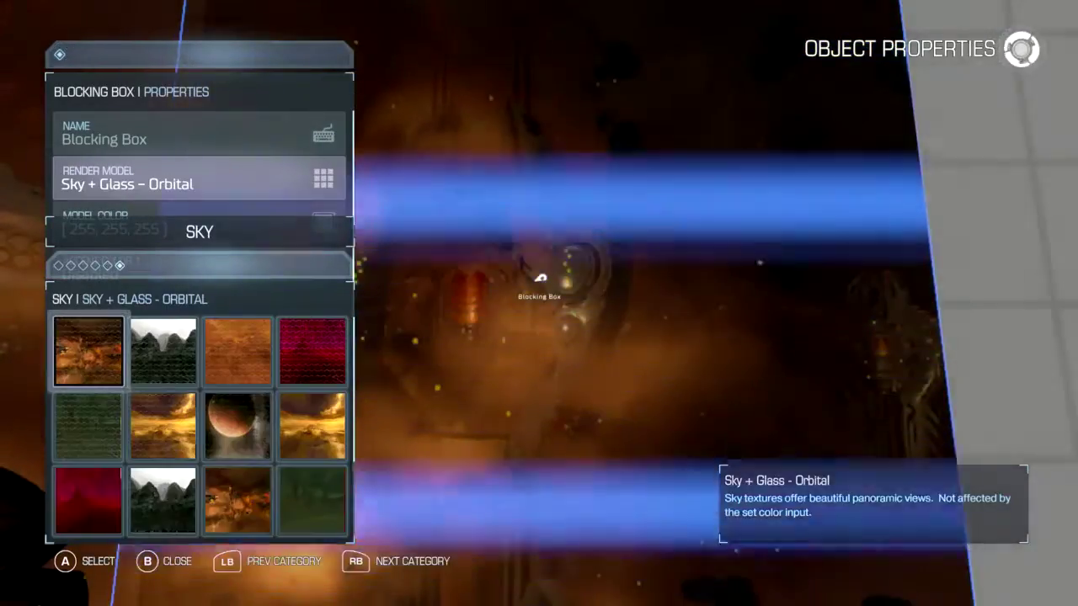
pyautogui.press('Escape')
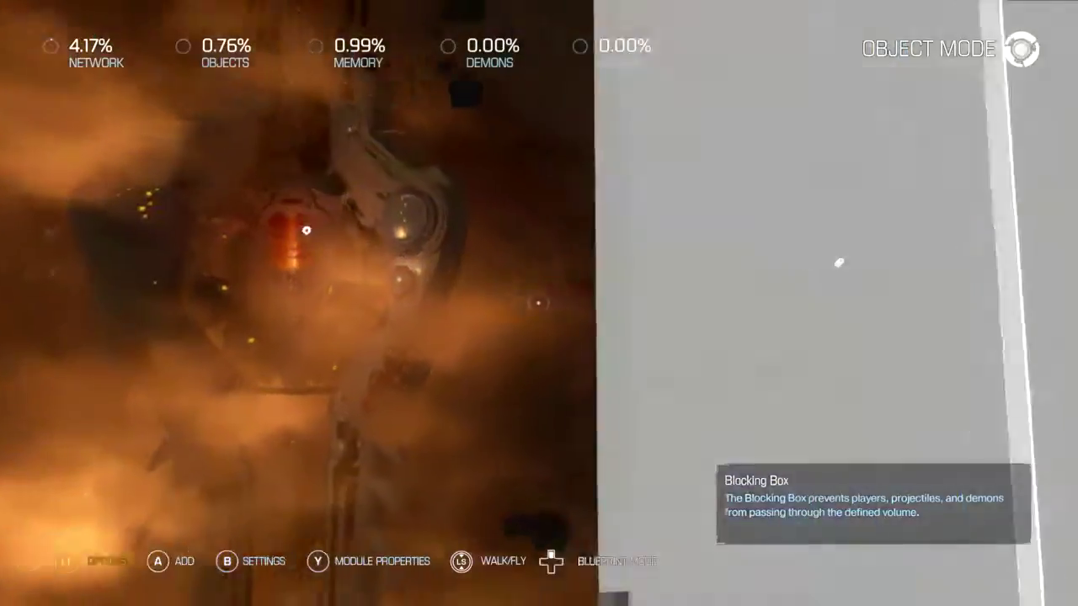
pyautogui.press('y')
pyautogui.press('Down')
pyautogui.press('Return')
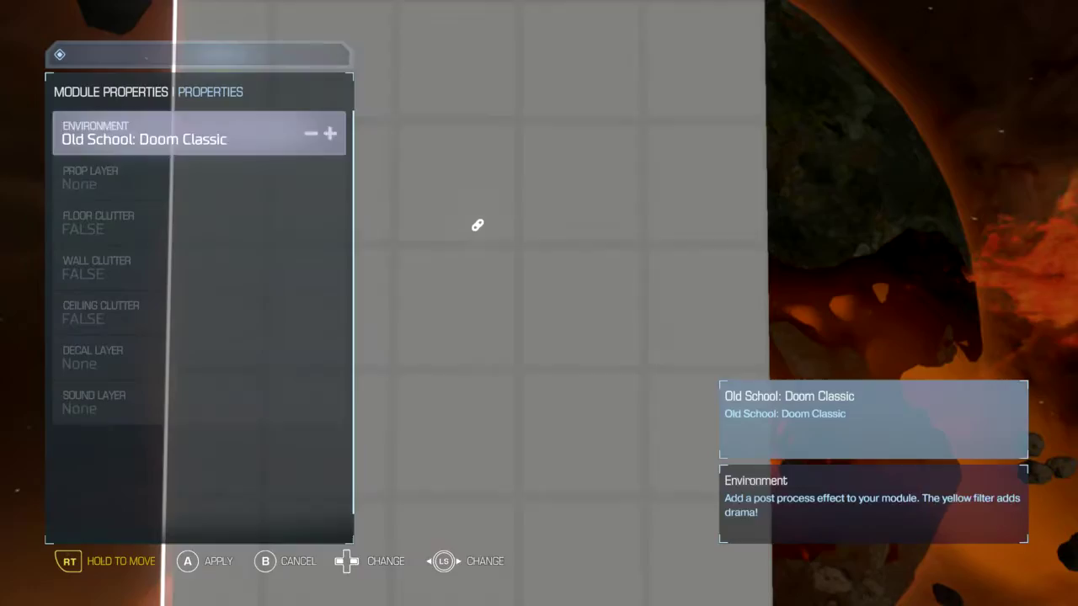
pyautogui.press('Escape')
pyautogui.press('y')
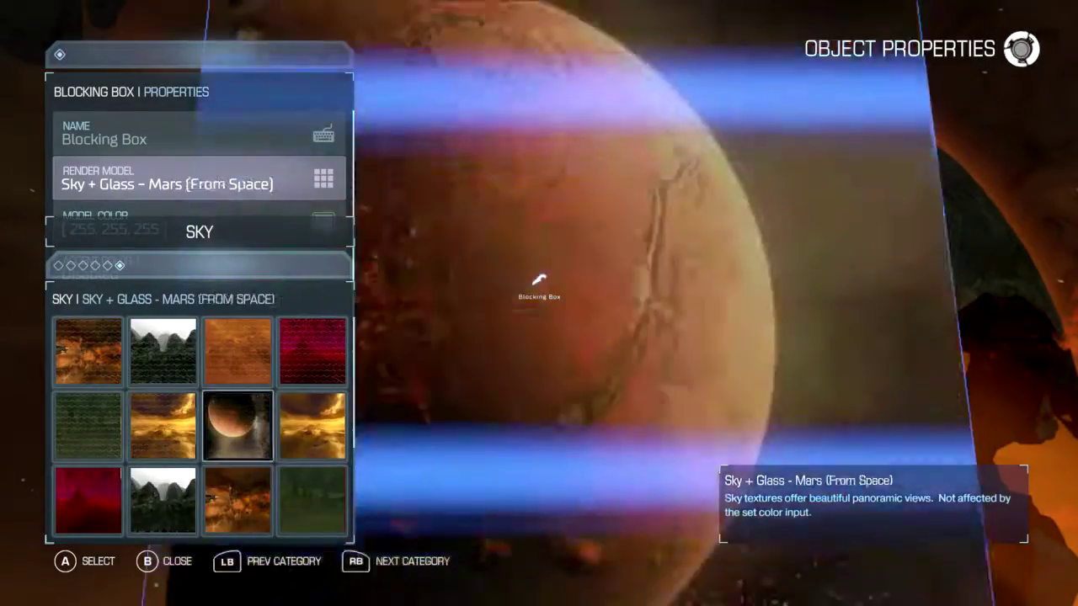
pyautogui.press('a')
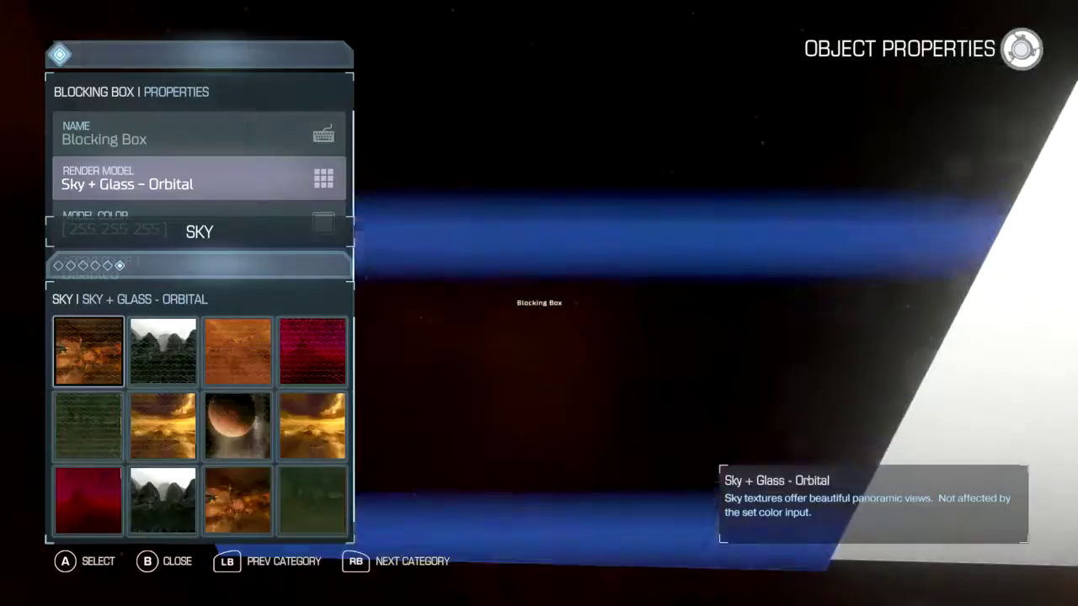
# Set the render model of the first two ceiling Blocking Boxes to Sky - Orbital.
pyautogui.press('Right')
pyautogui.press('Right')
pyautogui.press('a')
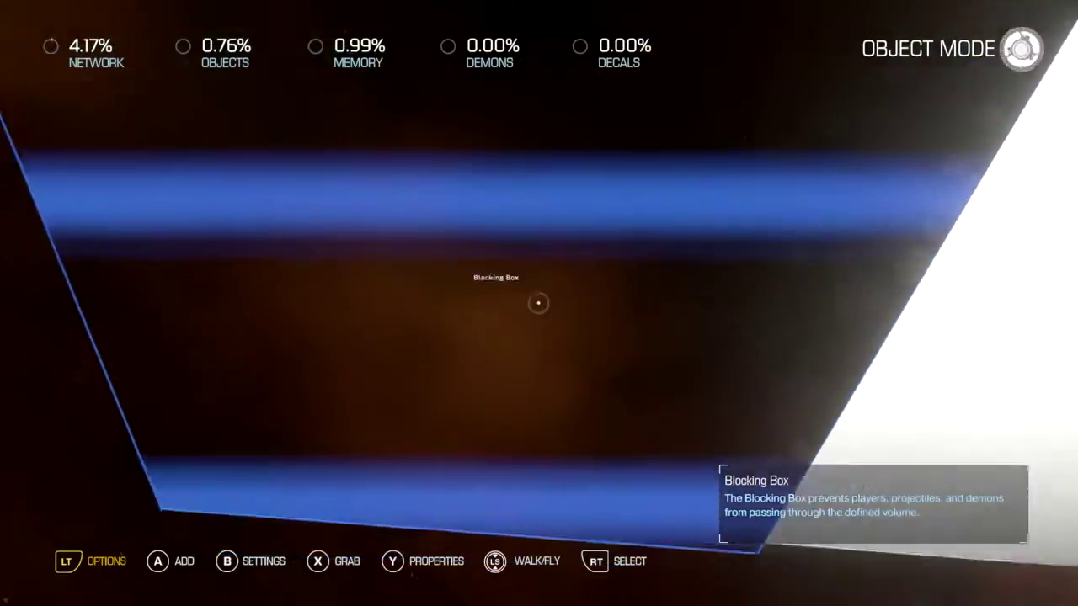
pyautogui.press('y')
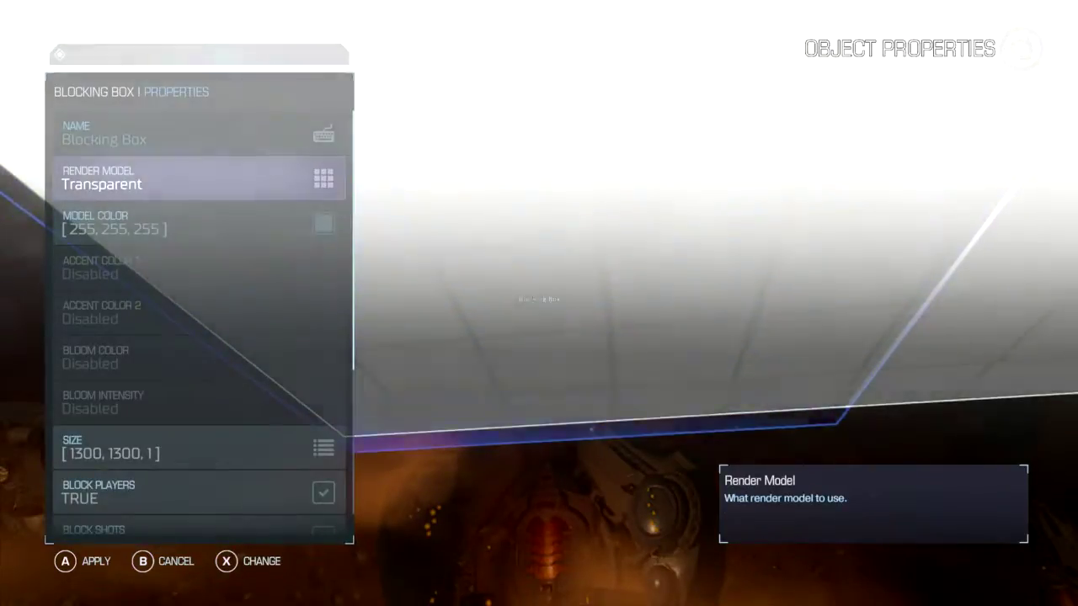
pyautogui.press('pageup')
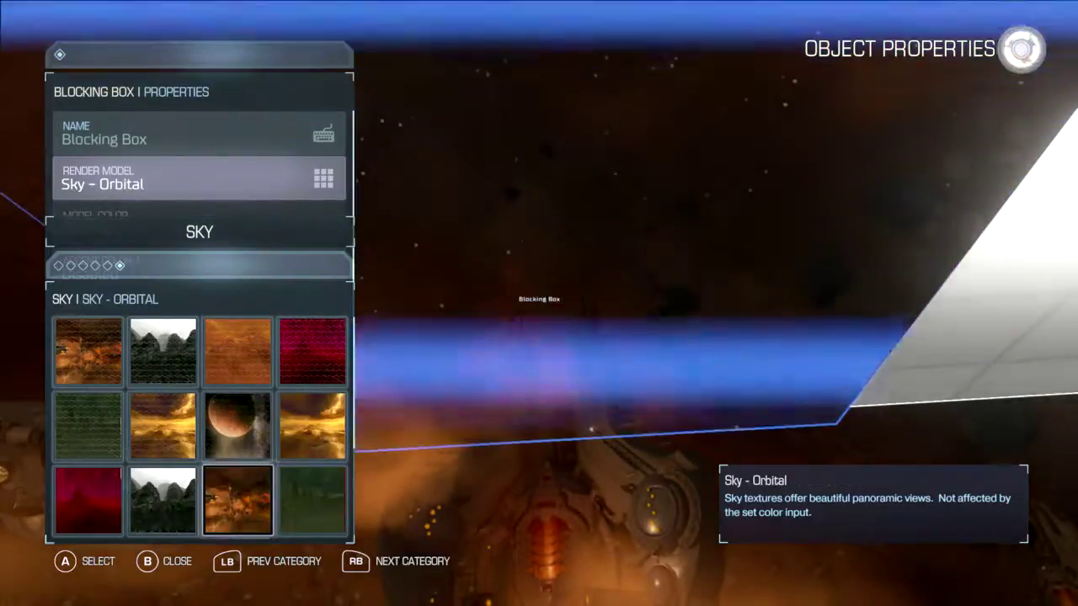
pyautogui.press('b')
pyautogui.press('b')
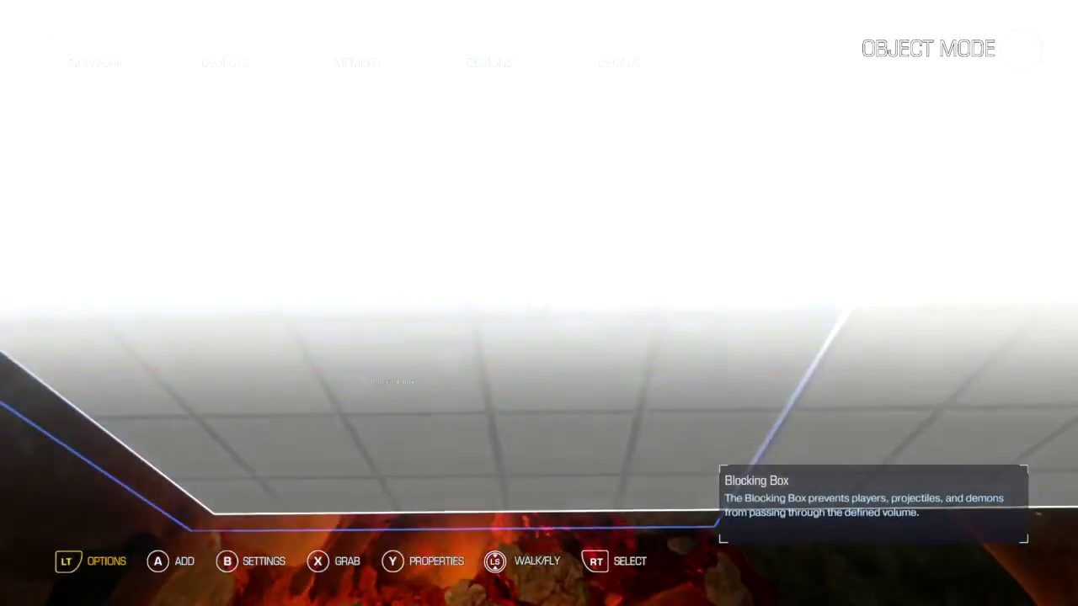
# Apply the Sky - Orbital render model to the third ceiling panel.
pyautogui.press('y')
pyautogui.press('pagedown')
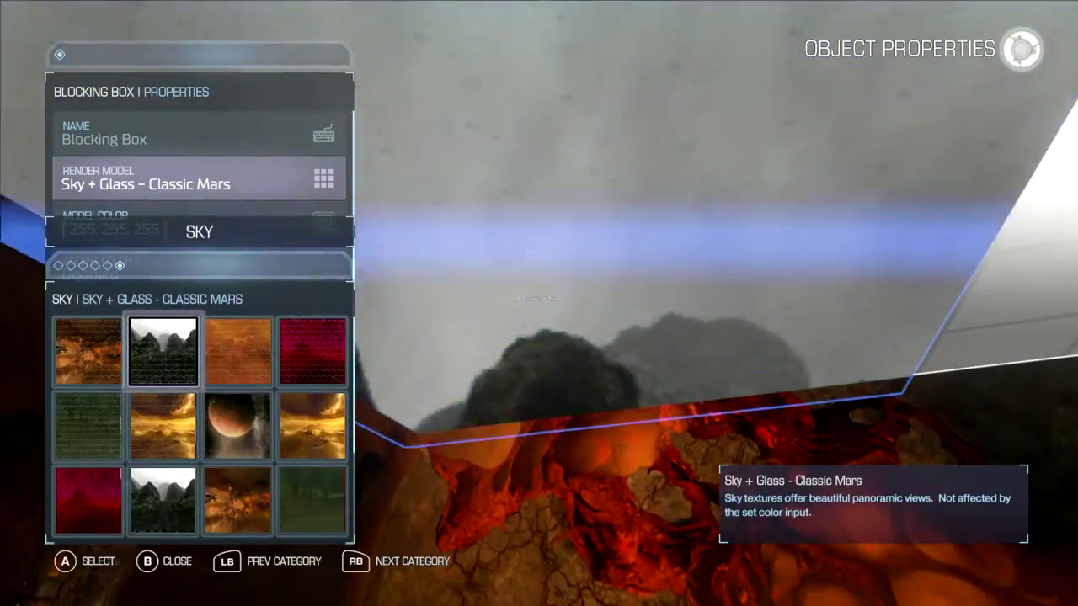
pyautogui.press('a')
pyautogui.press('a')
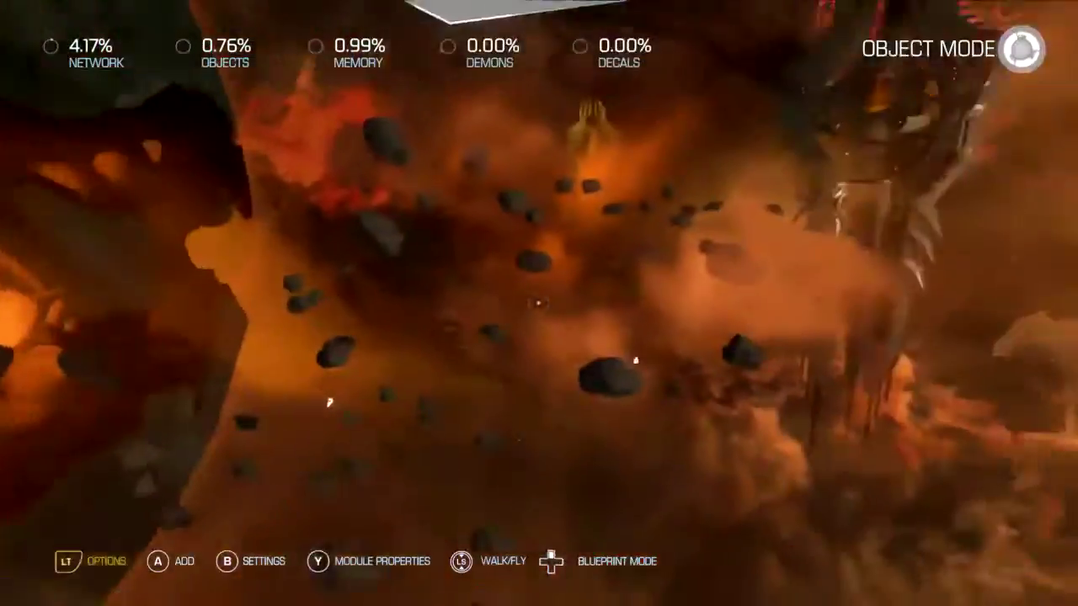
# Change the last transparent ceiling Blocking Box to the Sky - Orbital render model and apply it.
pyautogui.press('y')
pyautogui.press('Down')
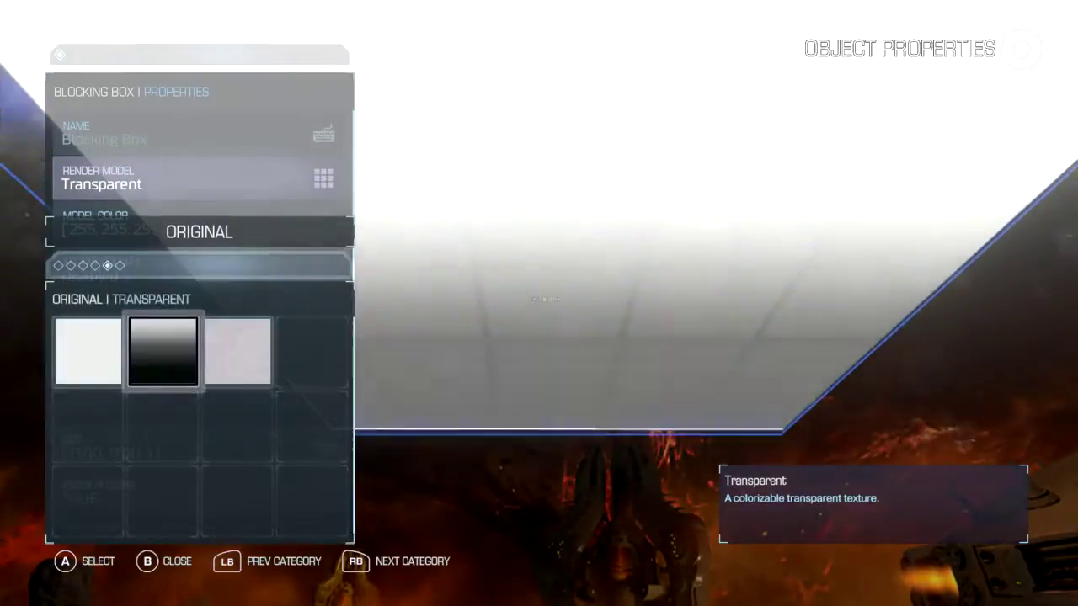
pyautogui.press('Right')
pyautogui.press('Down')
pyautogui.press('Down')
pyautogui.press('Right')
pyautogui.press('a')
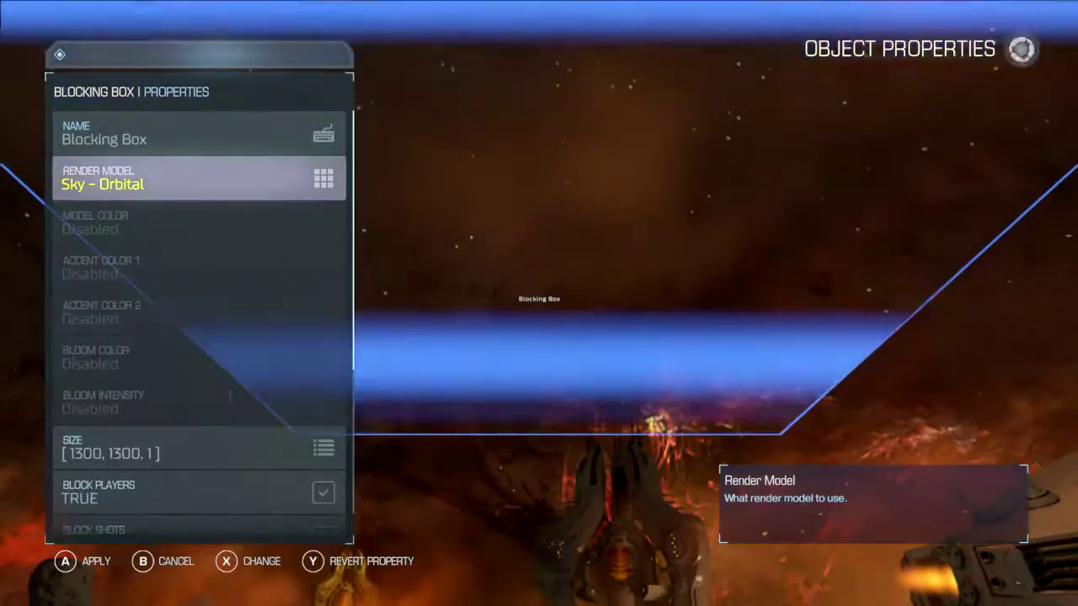
pyautogui.press('a')
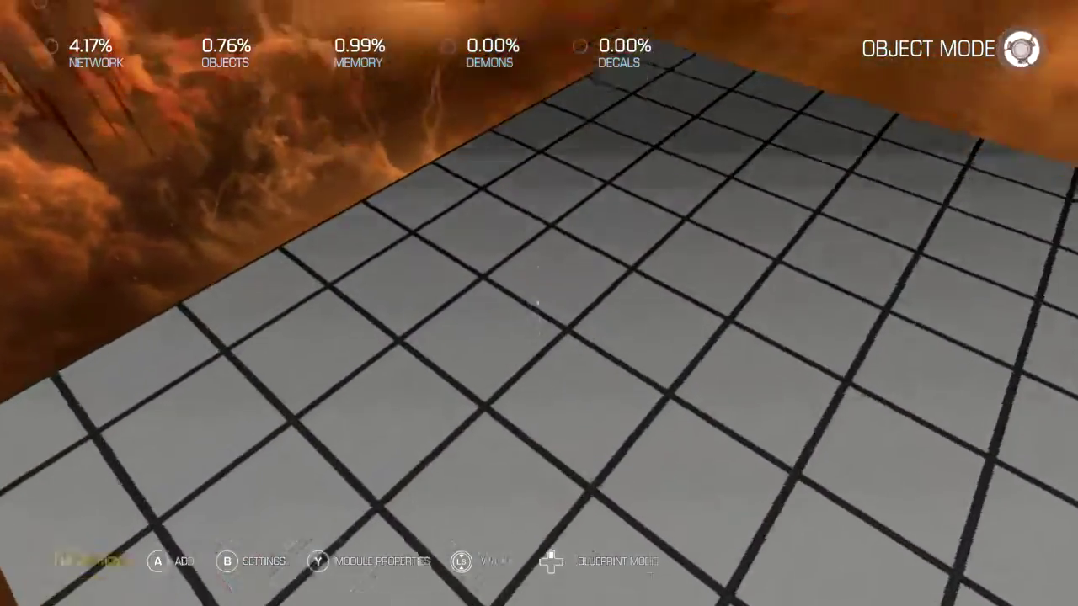
# Add a Player Start from the Player & Team category and place it on the grid room's floor.
pyautogui.press('a')
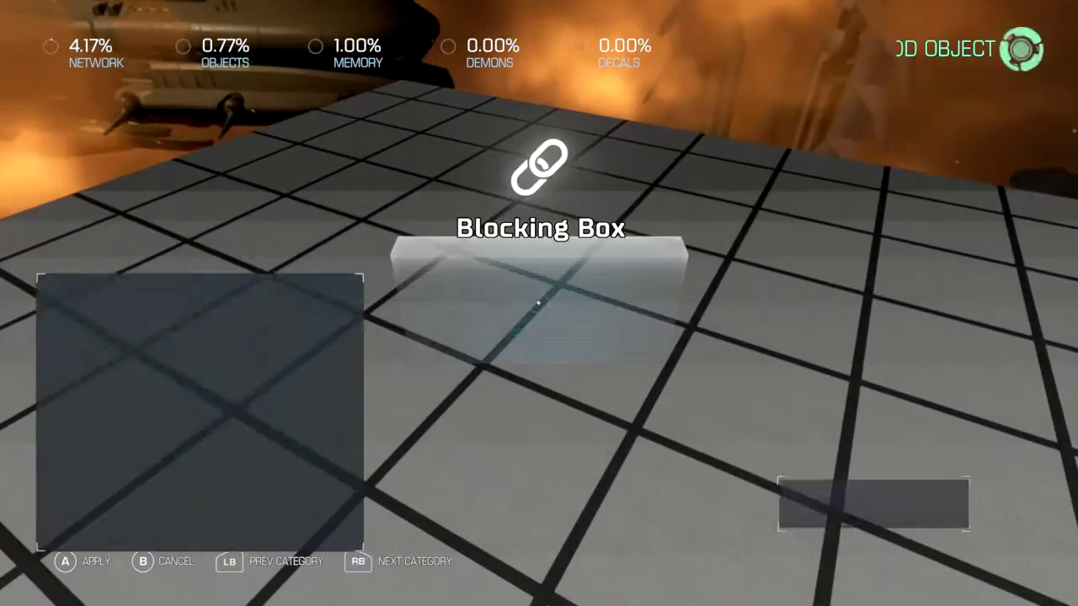
pyautogui.press('pageup')
pyautogui.press('pageup')
pyautogui.press('pageup')
pyautogui.press('pageup')
pyautogui.press('pageup')
pyautogui.press('pagedown')
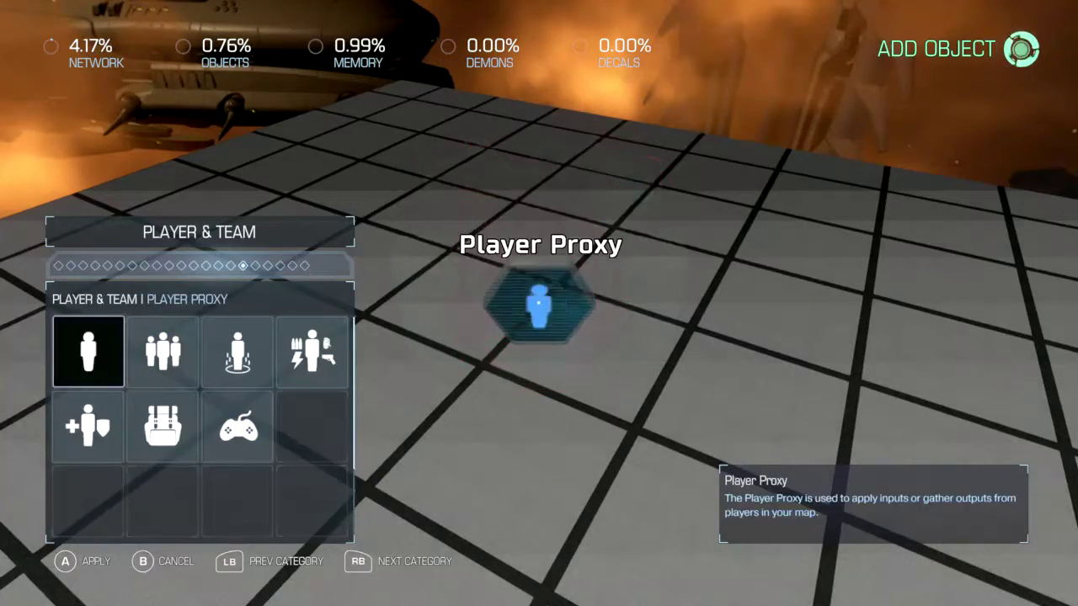
pyautogui.press('Right')
pyautogui.press('Right')
pyautogui.press('a')
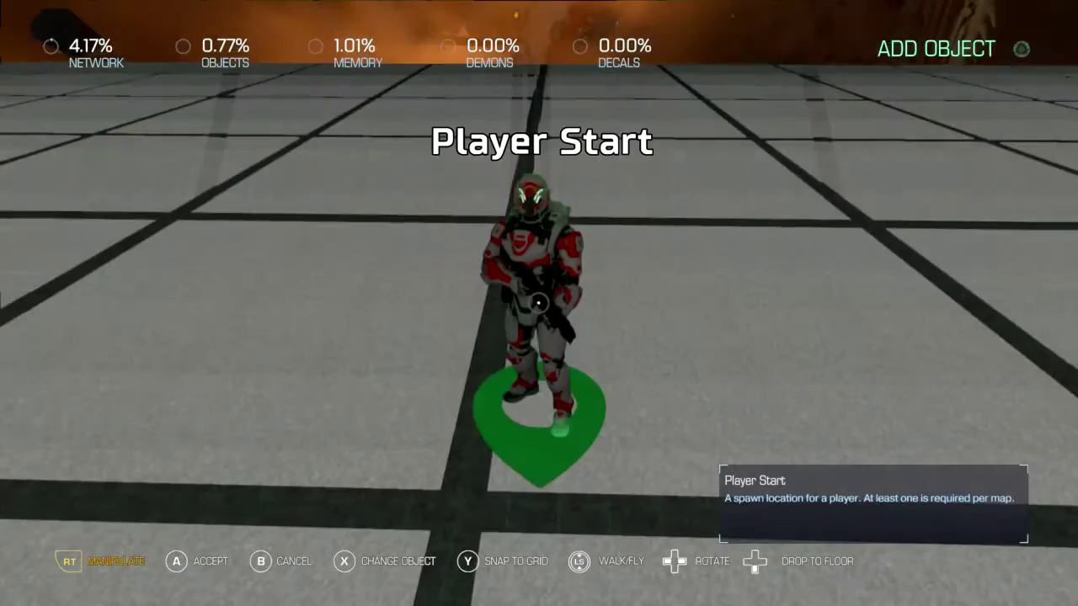
pyautogui.press('a')
# Launch a play test of the map from the SnapMap Editor.
pyautogui.press('Escape')
pyautogui.press('Down')
pyautogui.press('Down')
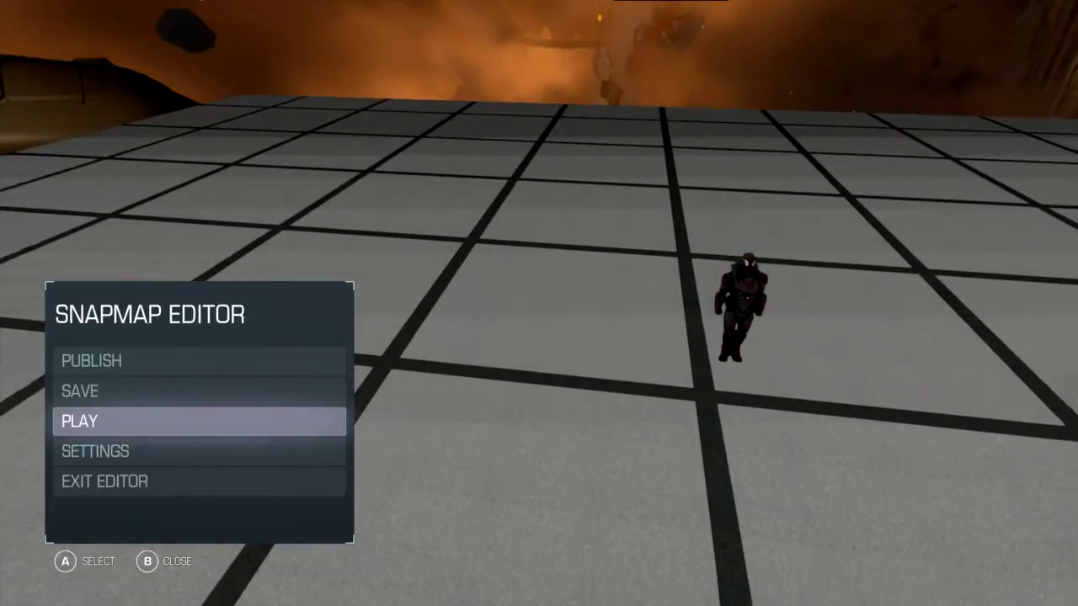
pyautogui.press('a')
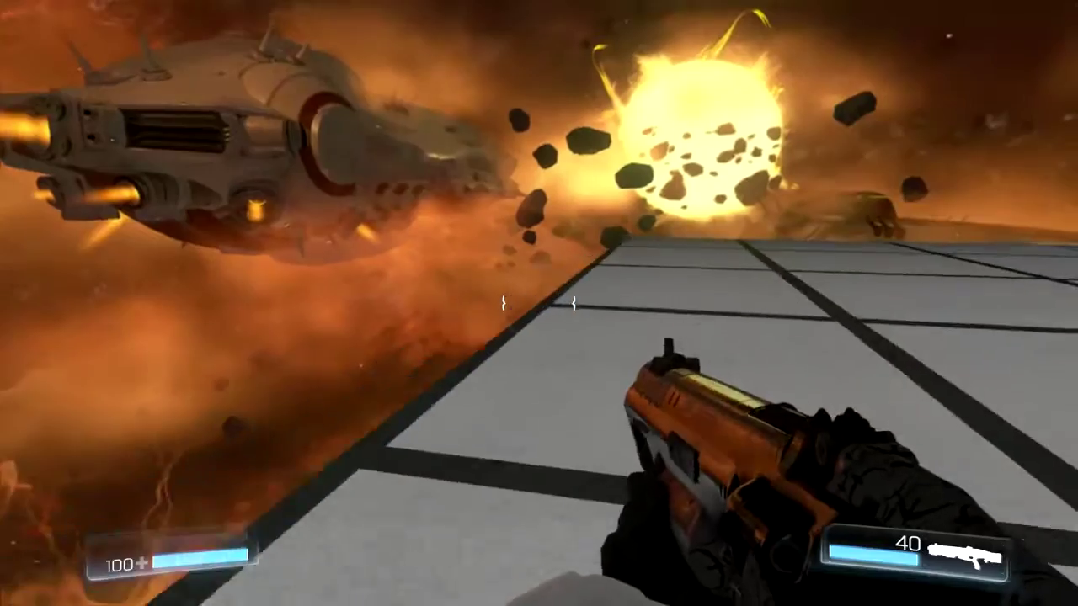
# Walk across the grid floor to examine the orbital sky on the walls and ceiling, and exit the play test.
pyautogui.press('w')
pyautogui.press('f')
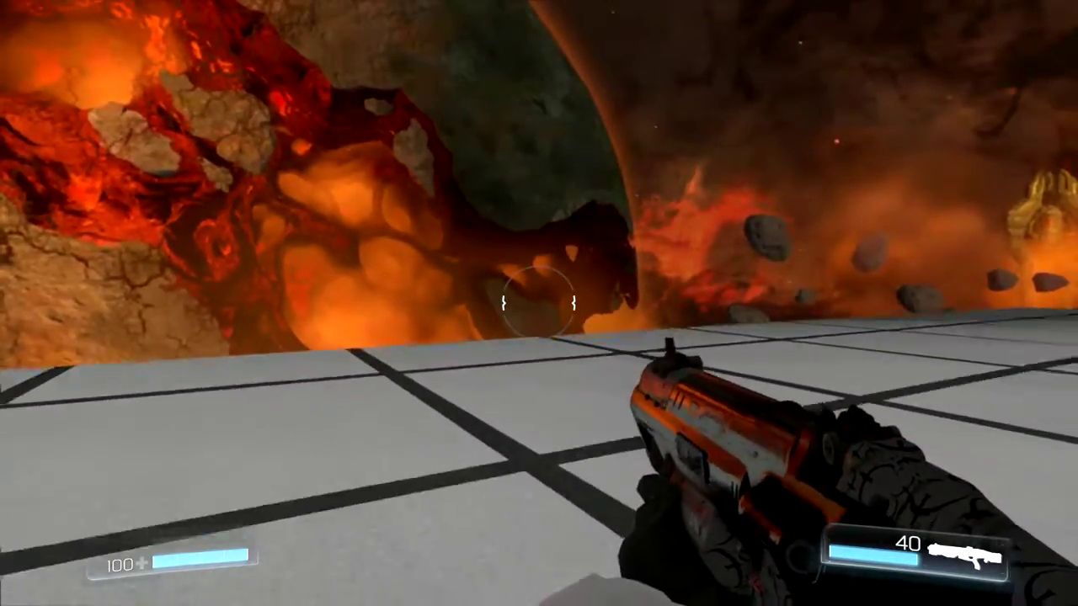
pyautogui.press('a')
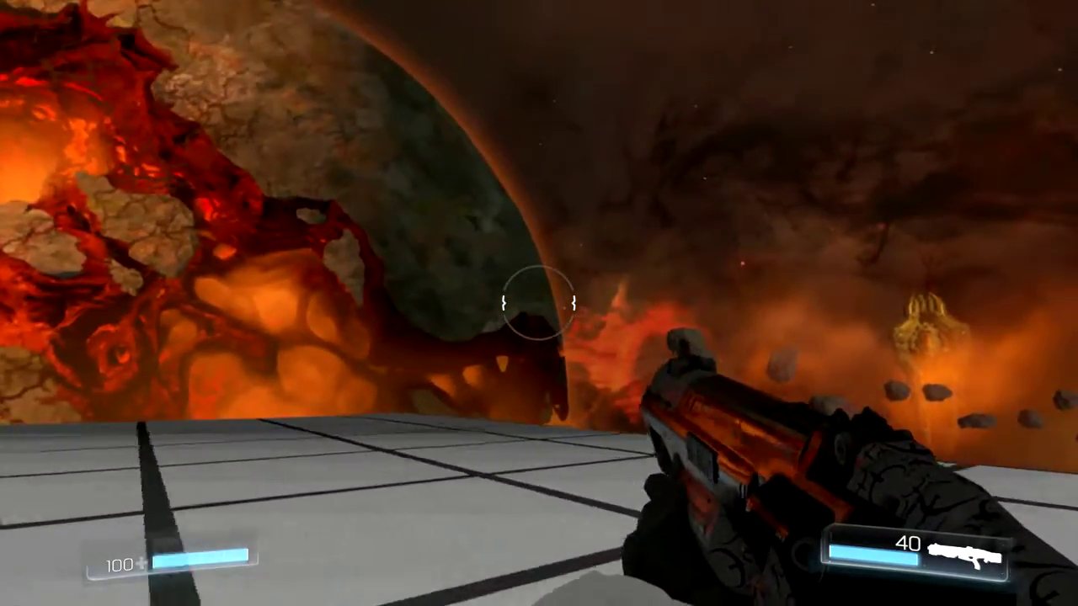
pyautogui.press('Escape')
pyautogui.press('Down')
pyautogui.press('Return')
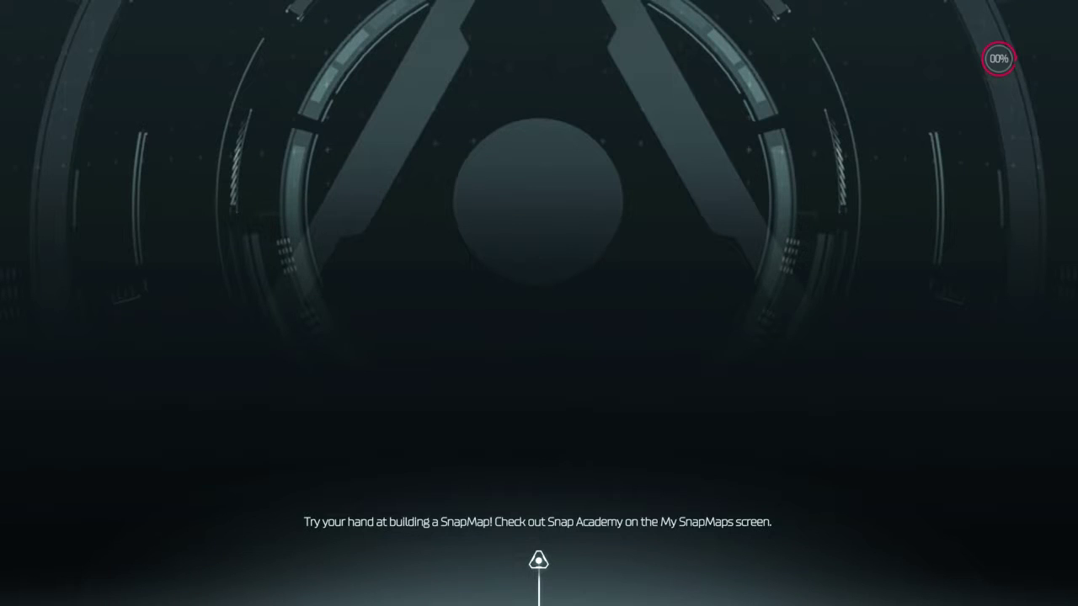